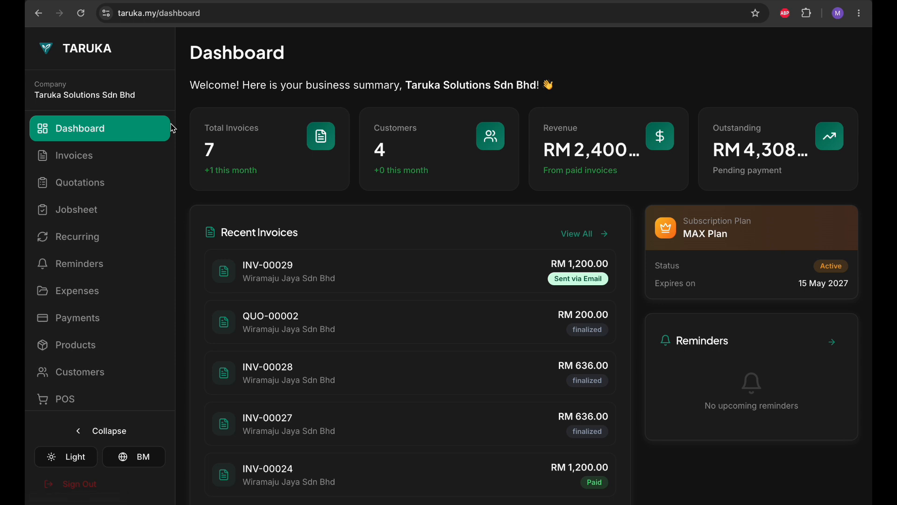
Step: Scroll the sidebar and open the Bookings page listing 2 total bookings
scroll(70, 226, down, 2)
scroll(117, 156, up, 2)
scroll(107, 187, down, 4)
scroll(107, 190, up, 3)
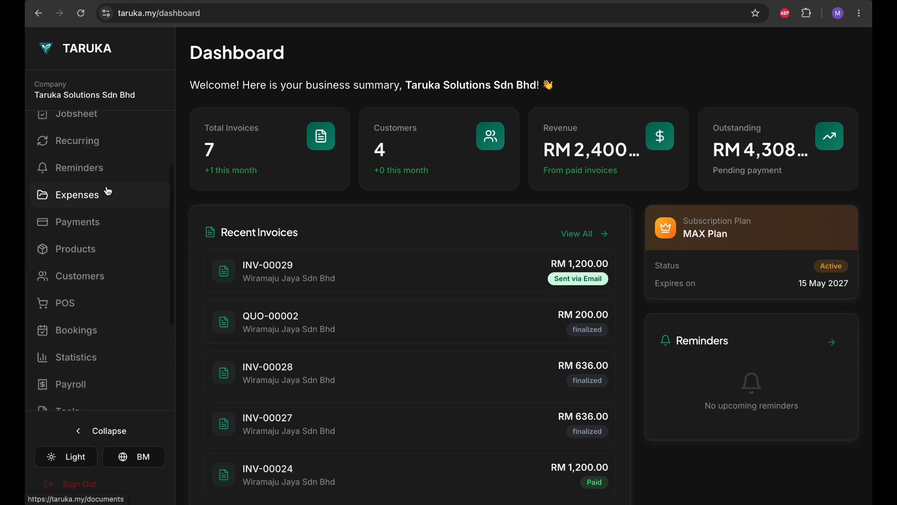
scroll(108, 190, up, 2)
scroll(110, 192, down, 3)
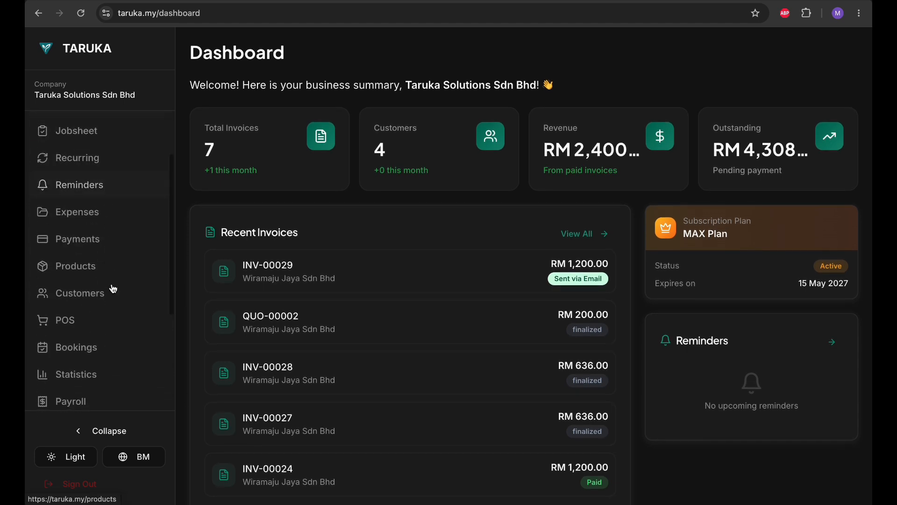
click(108, 344)
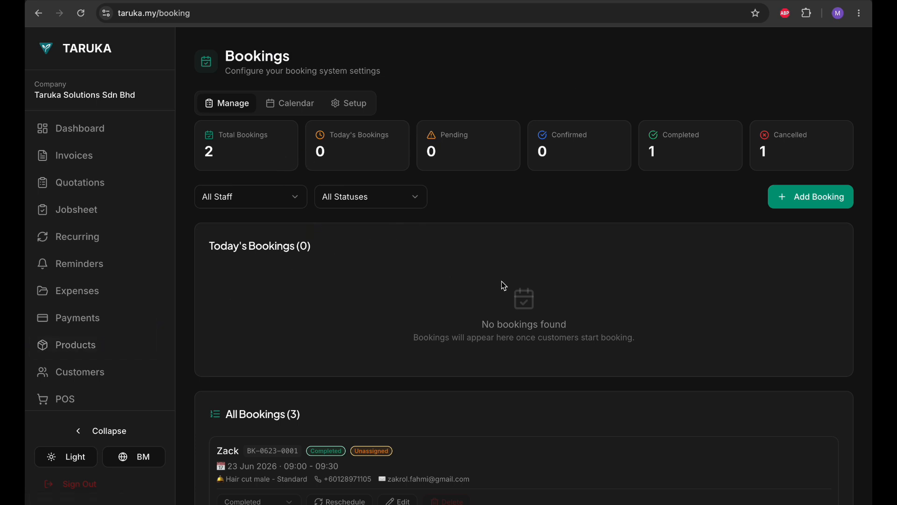
scroll(354, 157, down, 1)
scroll(353, 157, up, 1)
scroll(236, 128, down, 5)
scroll(372, 392, down, 1)
scroll(531, 299, up, 1)
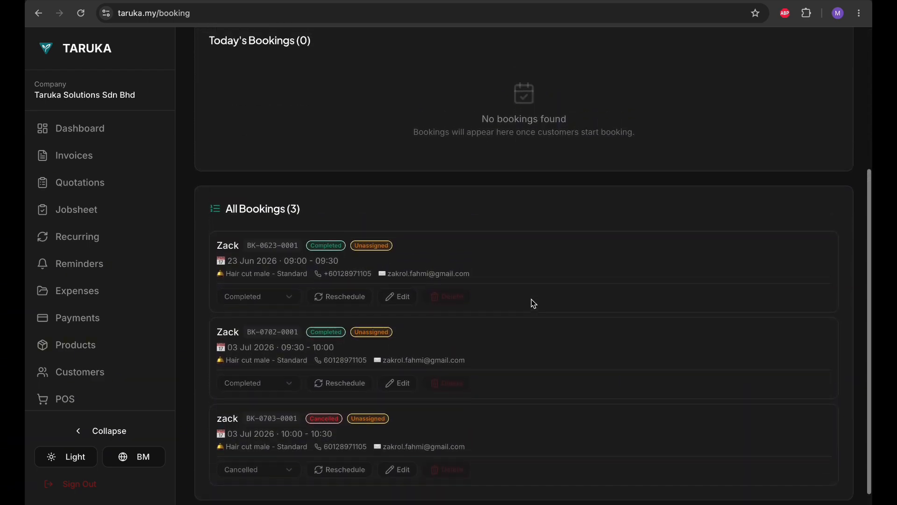
scroll(534, 304, up, 5)
click(267, 201)
click(267, 201)
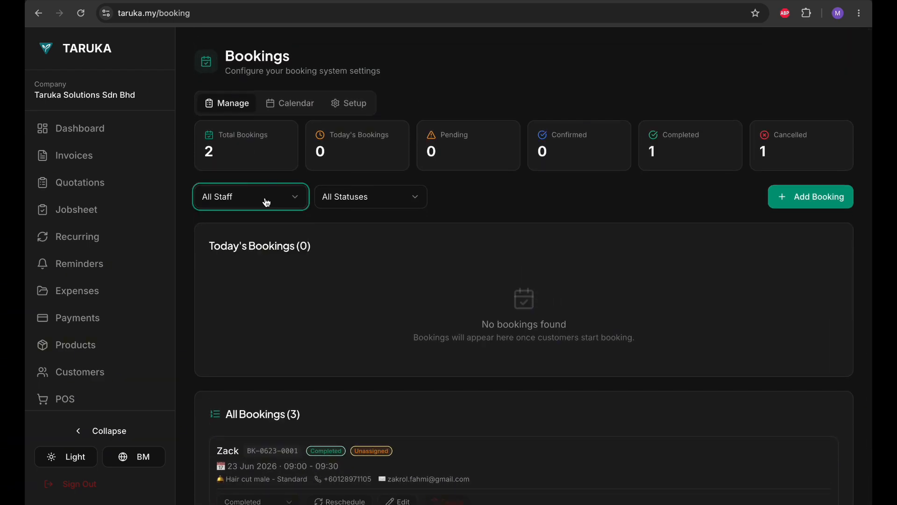
click(343, 198)
click(343, 198)
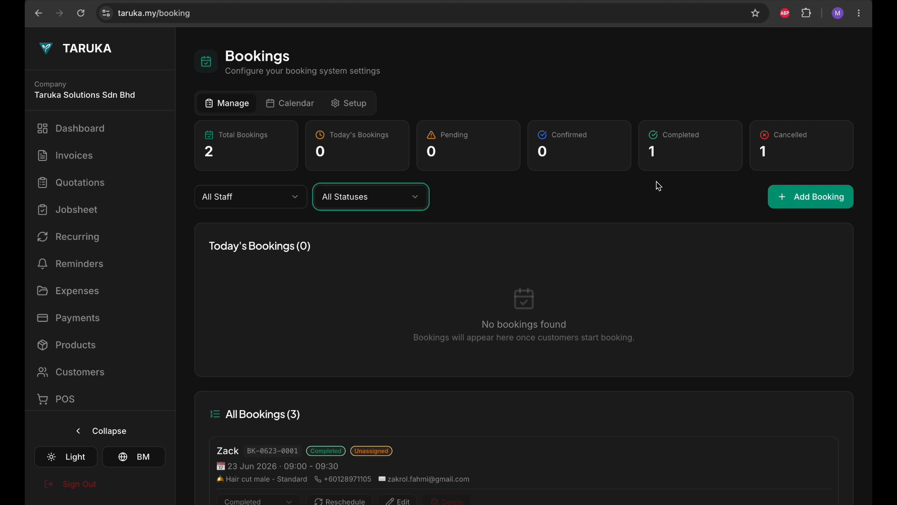
scroll(114, 295, down, 5)
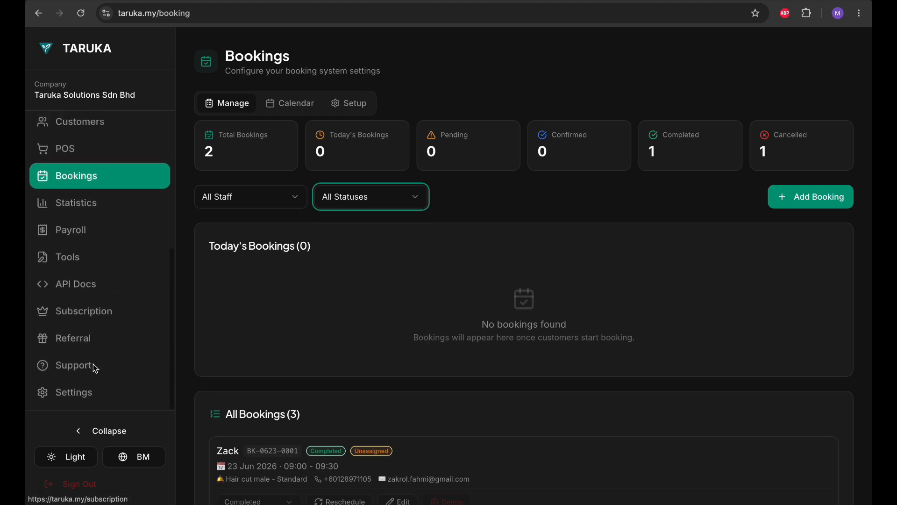
Step: Go to Settings and switch to the Bookings tab
click(88, 395)
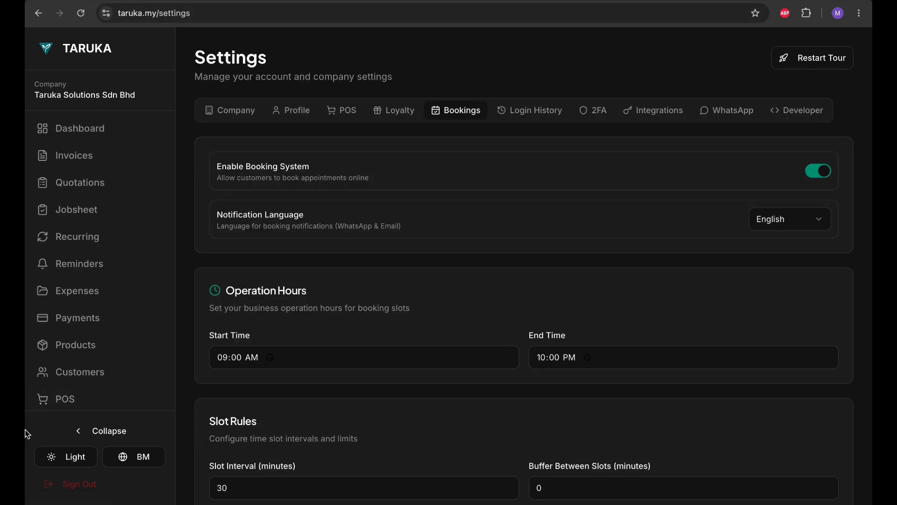
scroll(27, 433, down, 4)
scroll(73, 344, down, 5)
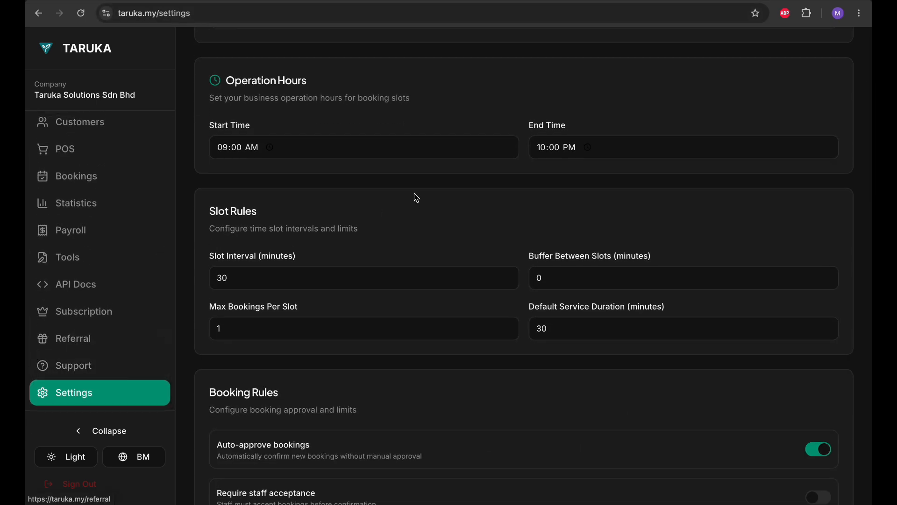
scroll(416, 198, up, 5)
click(238, 113)
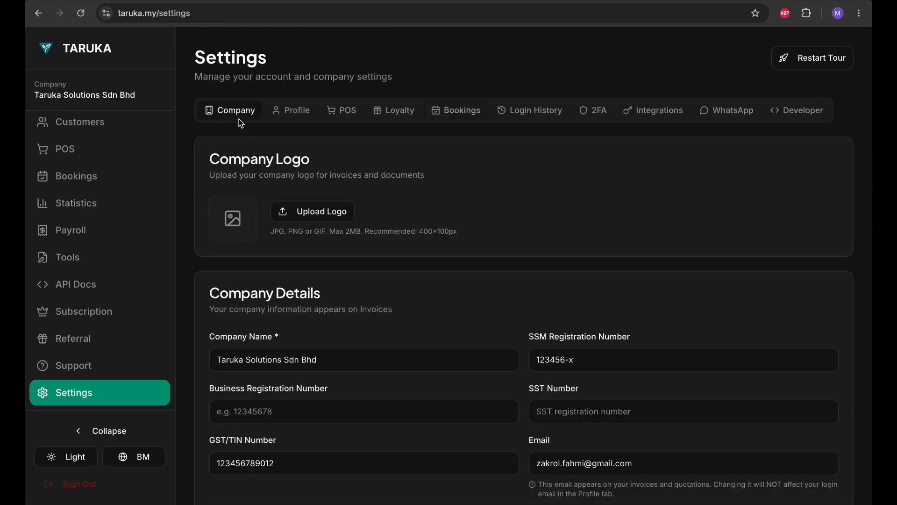
click(468, 119)
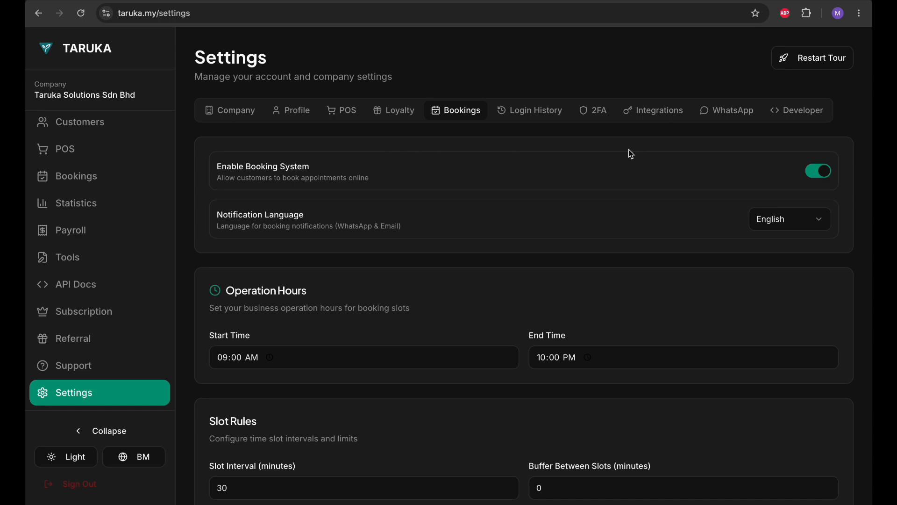
Step: Toggle Enable Booking System off and on twice, leaving online booking enabled
click(822, 175)
click(822, 175)
click(822, 175)
click(821, 175)
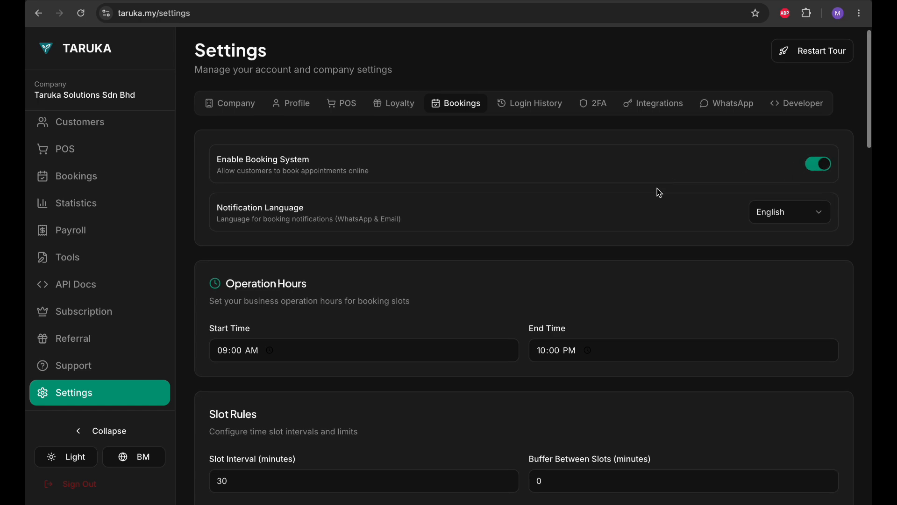
scroll(657, 189, down, 1)
click(810, 198)
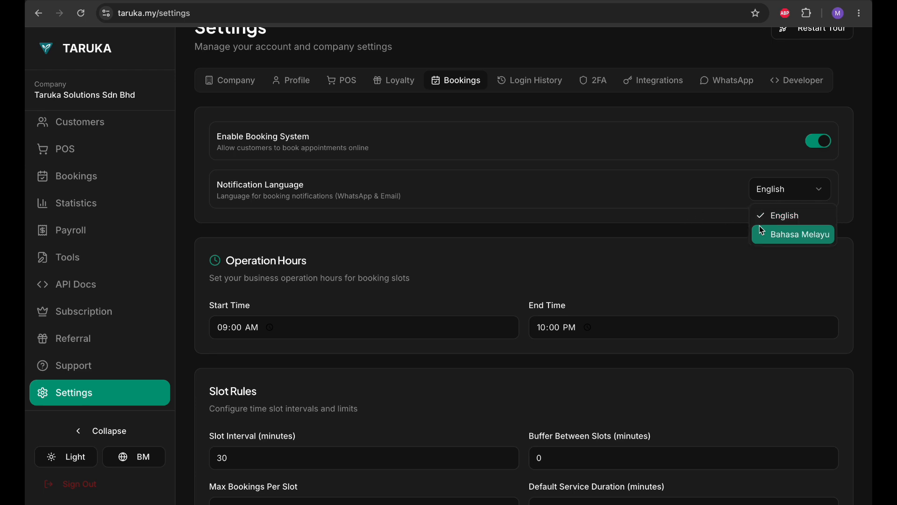
click(675, 251)
scroll(675, 252, down, 3)
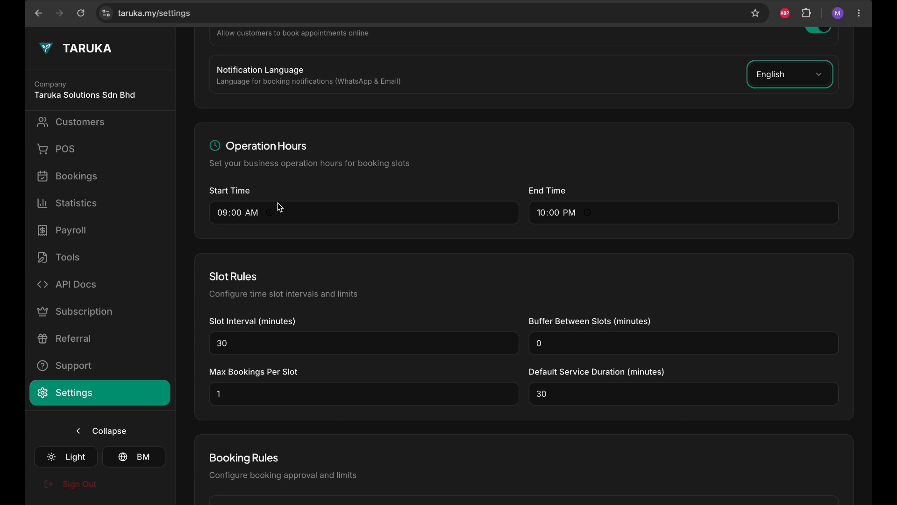
click(464, 185)
scroll(462, 184, down, 2)
scroll(462, 184, up, 3)
scroll(463, 185, down, 3)
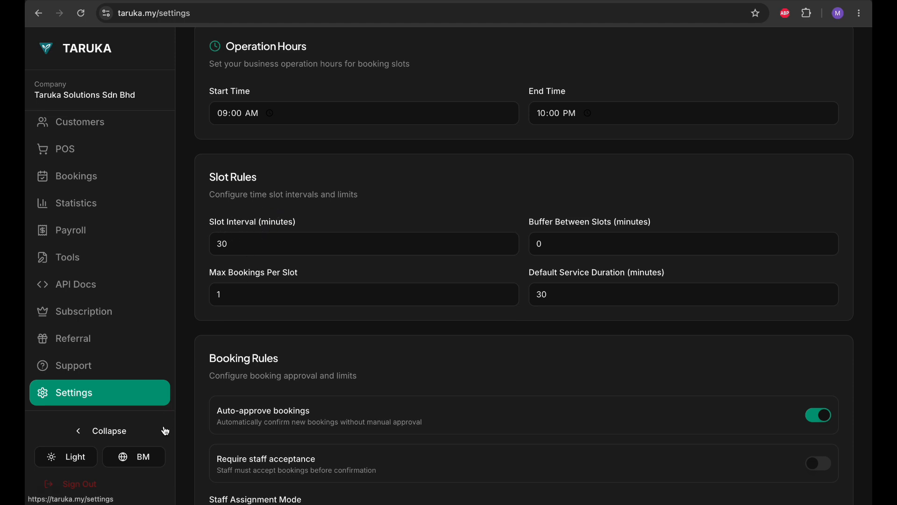
click(140, 455)
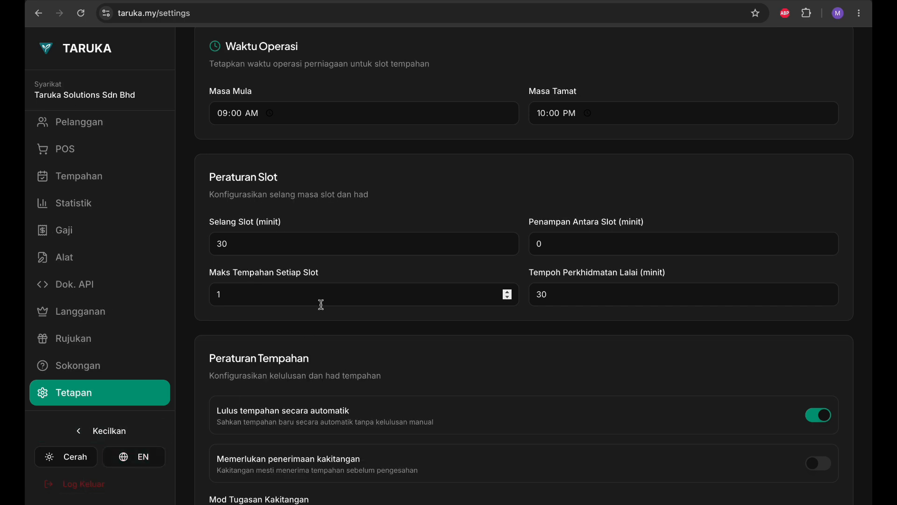
click(136, 456)
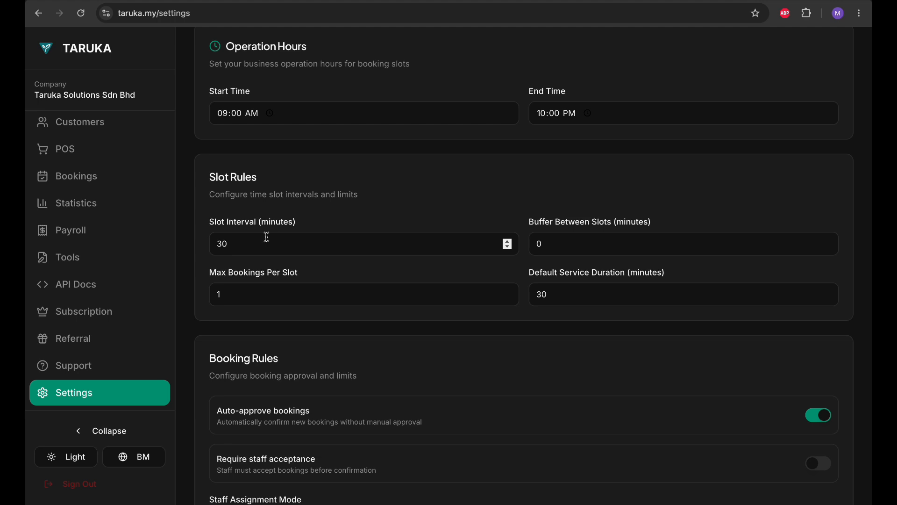
Step: Click into Slot Interval, Buffer Between Slots and Max Bookings Per Slot, leaving the buffer at 0
click(282, 241)
click(463, 206)
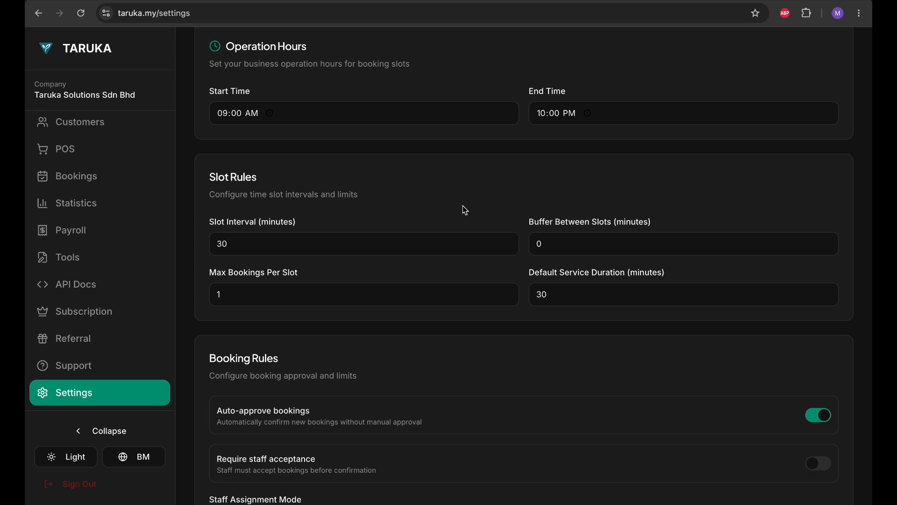
click(551, 237)
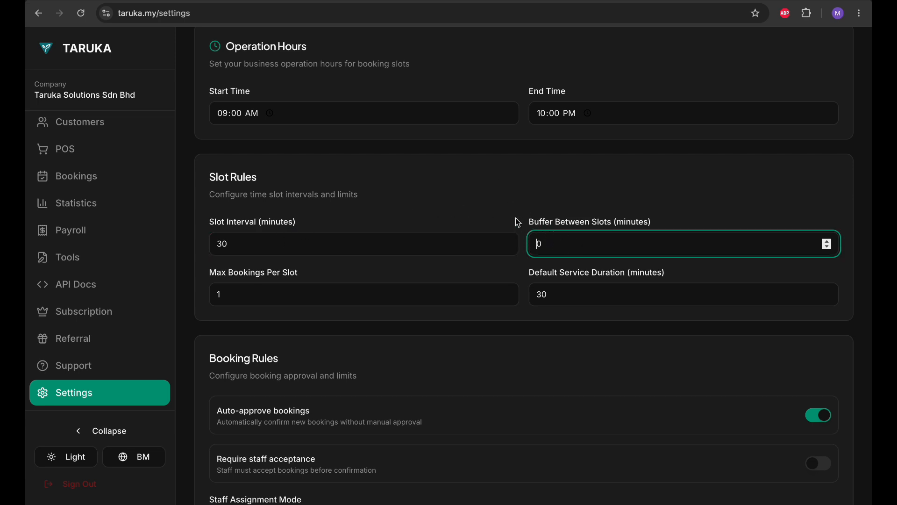
click(301, 239)
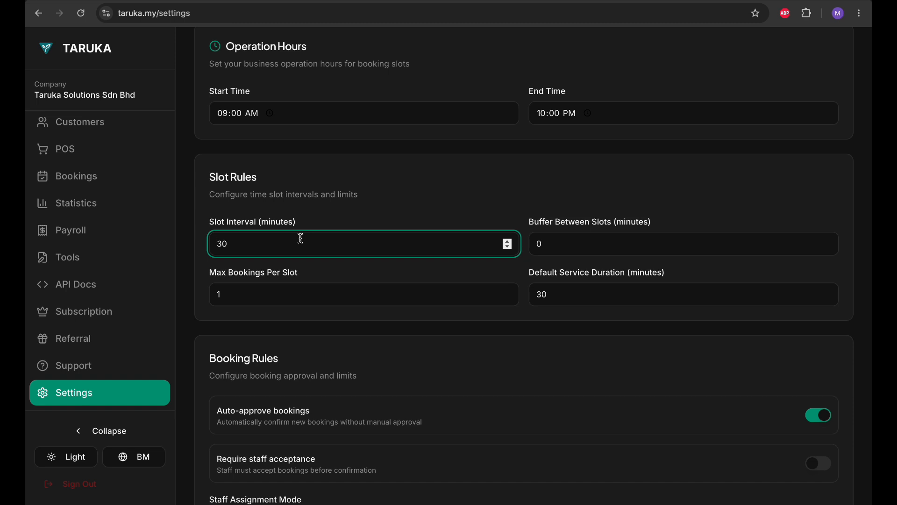
click(593, 239)
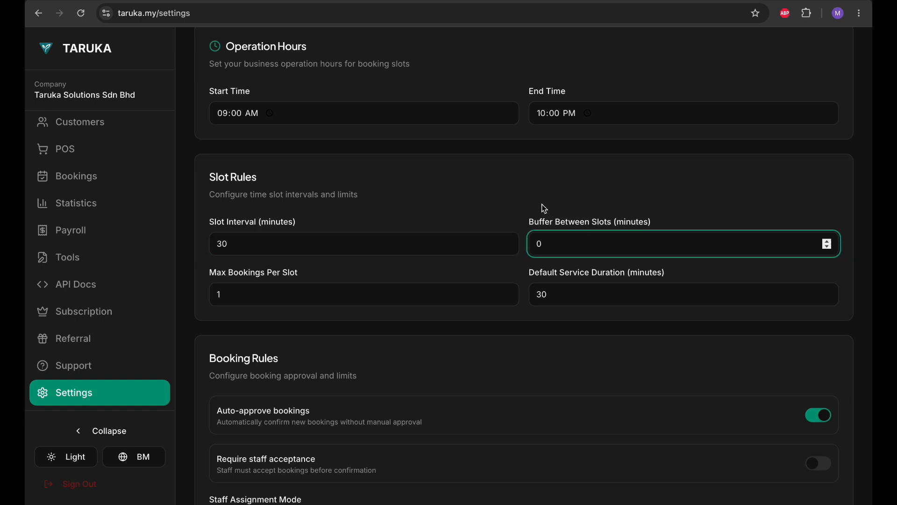
click(519, 201)
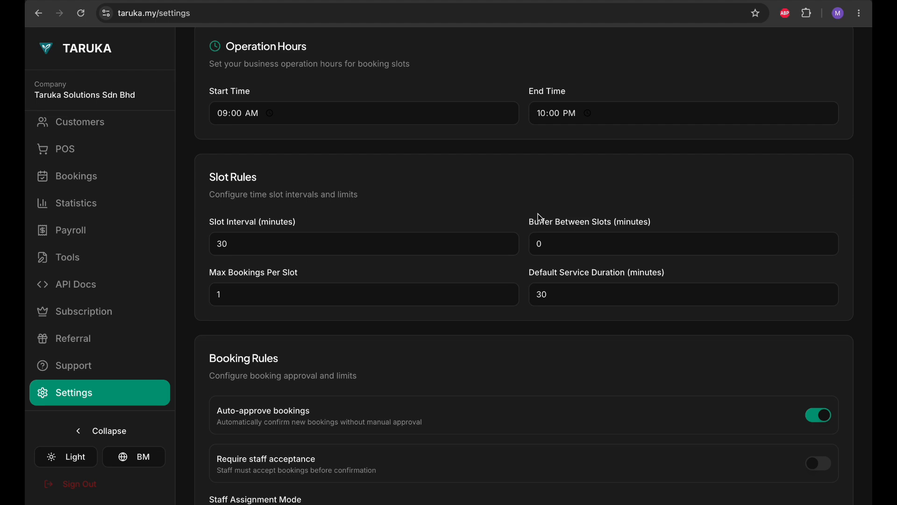
click(589, 246)
click(532, 196)
click(318, 292)
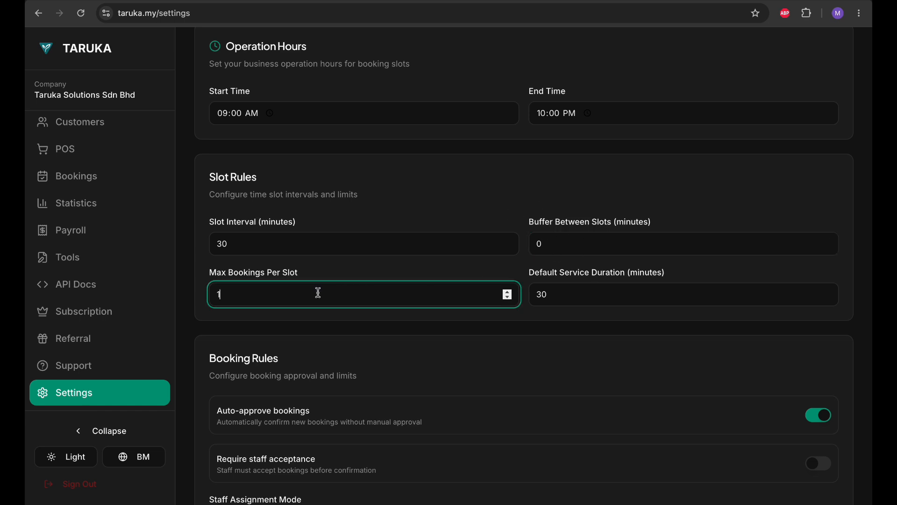
click(376, 193)
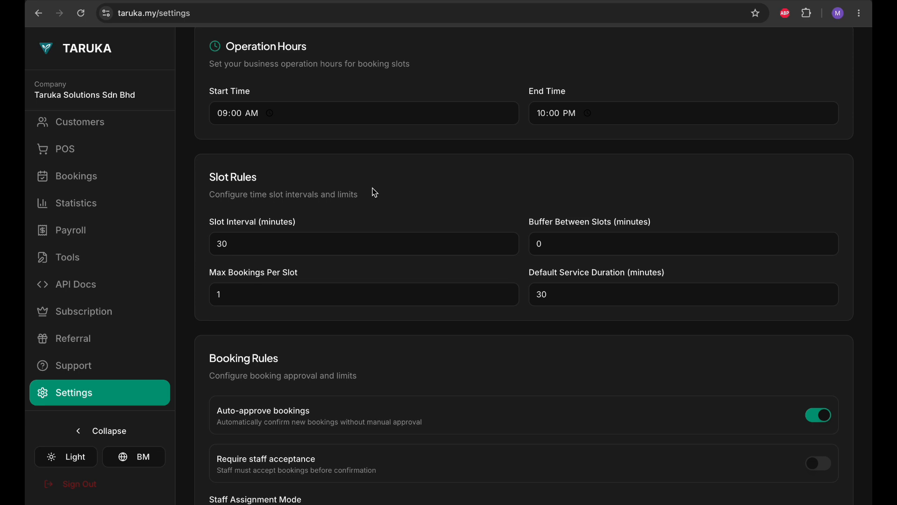
Step: Edit the Default Service Duration, deleting and retyping its trailing zero
click(576, 301)
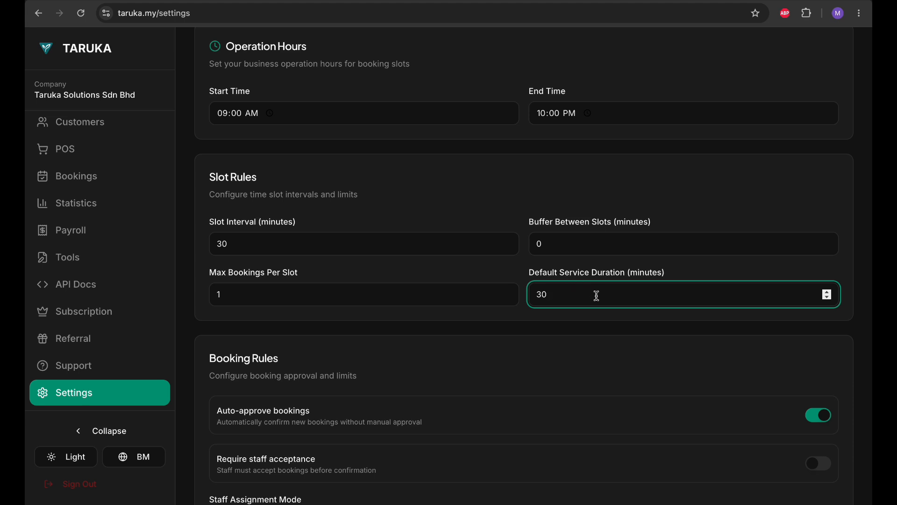
key(BackSpace)
text(0)
key(BackSpace)
text(0)
key(BackSpace)
text(0)
Step: Retype the Slot Interval value until it reads 30 again
click(329, 244)
key(BackSpace)
text(040)
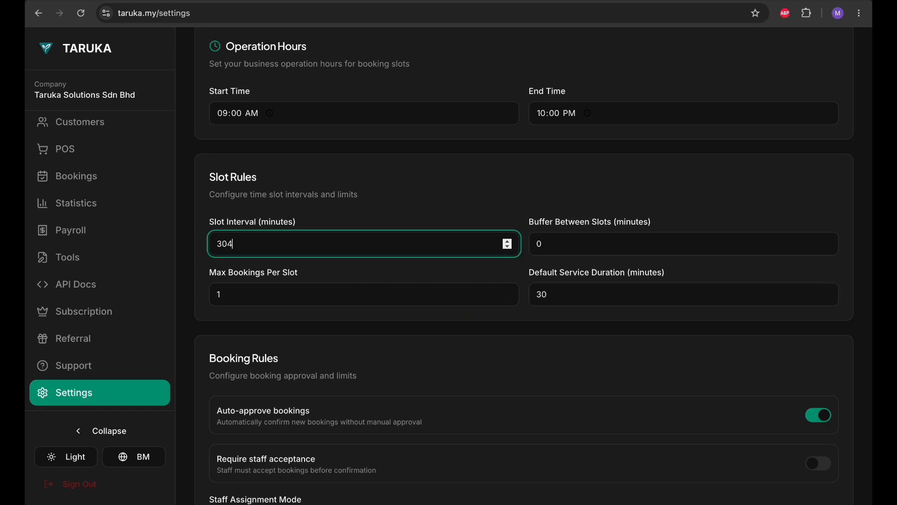
key(BackSpace)
key(BackSpace)
text(40)
key(BackSpace)
key(BackSpace)
key(BackSpace)
text(4)
key(BackSpace)
text(0)
Step: Step the Slot Interval down and up with its spinner, ending at 30 minutes
click(506, 247)
click(506, 248)
click(506, 247)
click(506, 247)
click(506, 247)
click(509, 241)
click(509, 240)
click(508, 240)
click(509, 240)
click(509, 240)
click(508, 247)
click(507, 242)
click(509, 246)
click(508, 241)
Step: Lower the Default Service Duration with its spinner and bring it back up to 29 minutes
click(828, 298)
click(828, 298)
click(829, 298)
click(829, 298)
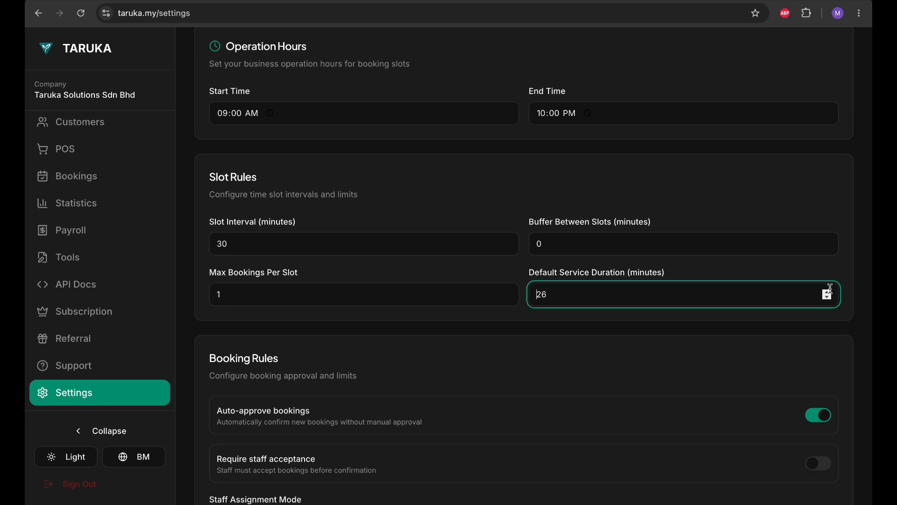
click(830, 292)
click(830, 292)
click(830, 291)
Step: Toggle auto-approval of new bookings off and on twice, leaving it on
scroll(601, 379, down, 4)
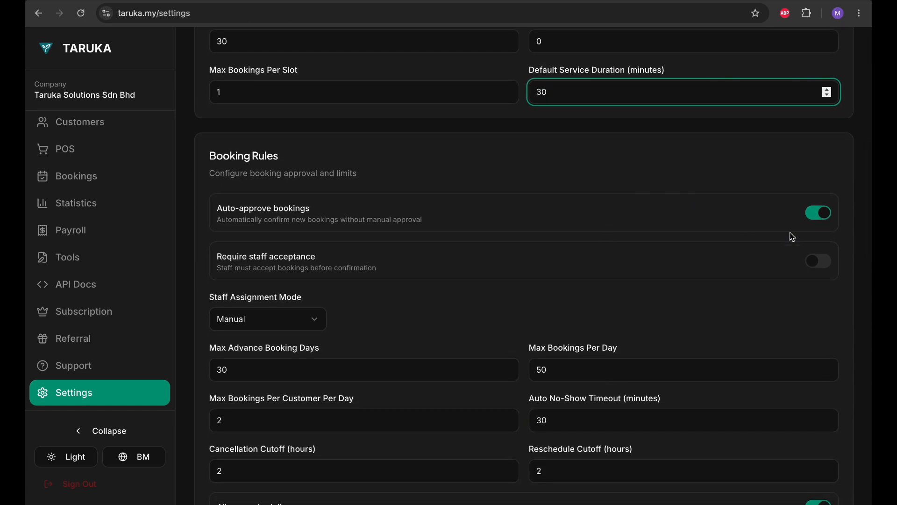
click(820, 213)
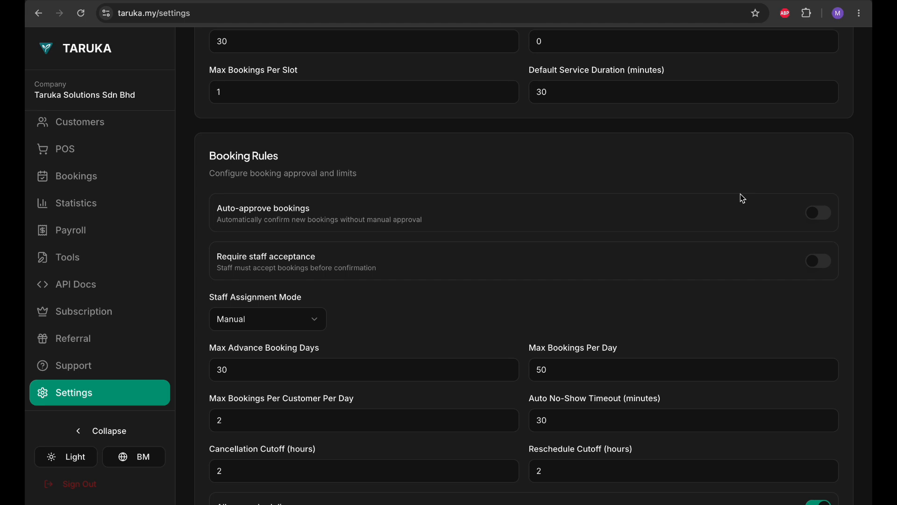
click(821, 222)
click(817, 218)
click(819, 213)
Step: Turn Require staff acceptance on to reveal Acceptance Timeout, then leave it off
scroll(660, 272, down, 1)
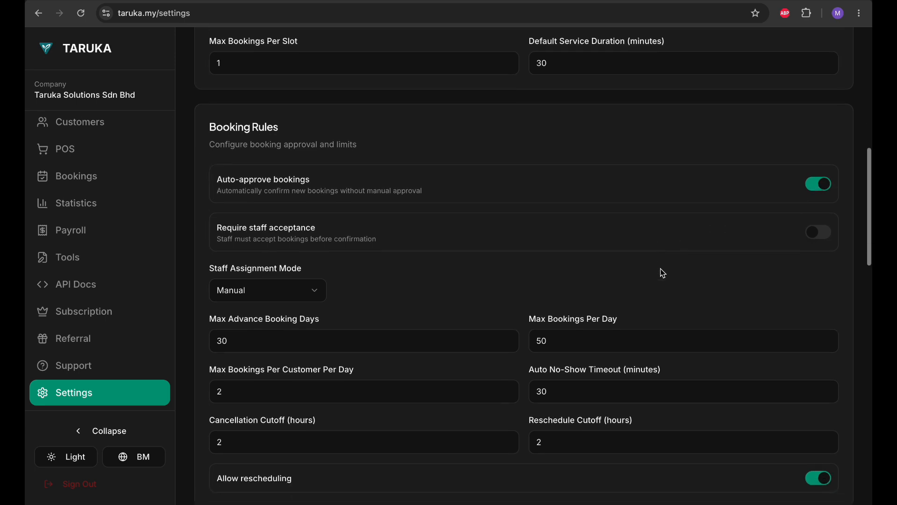
click(811, 237)
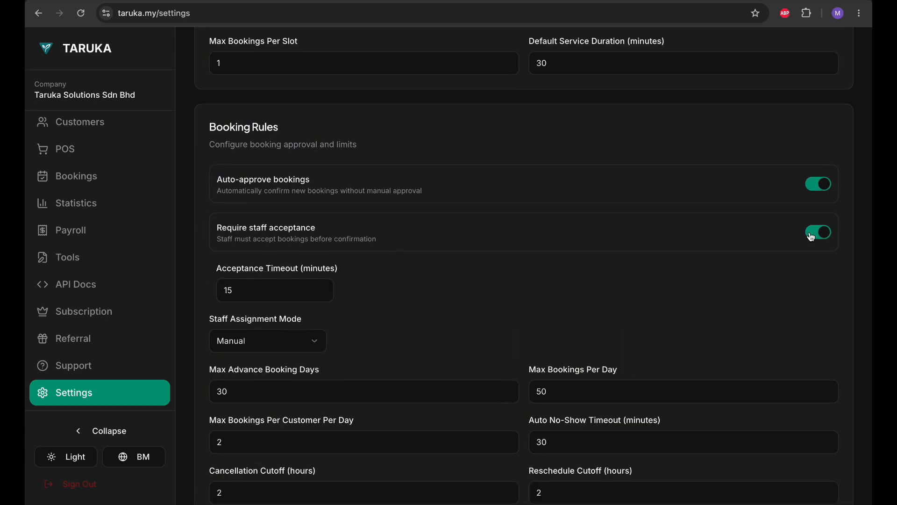
click(825, 237)
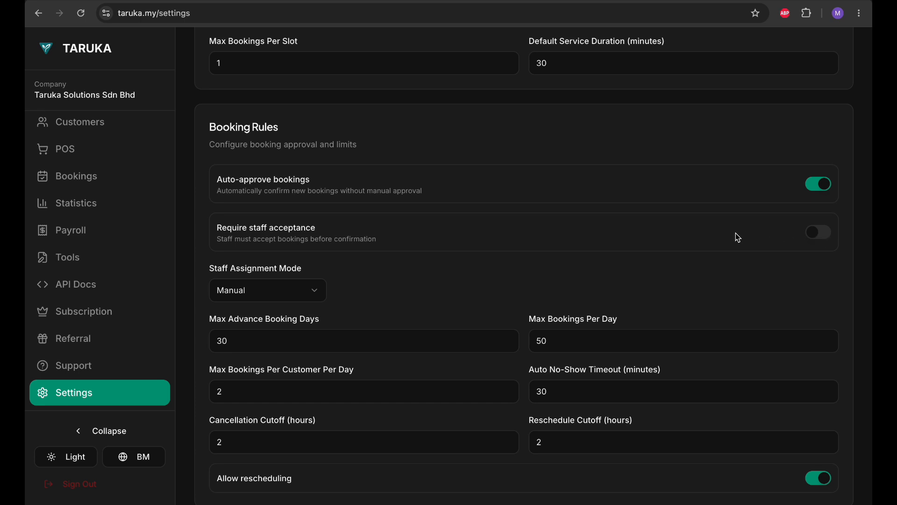
click(816, 233)
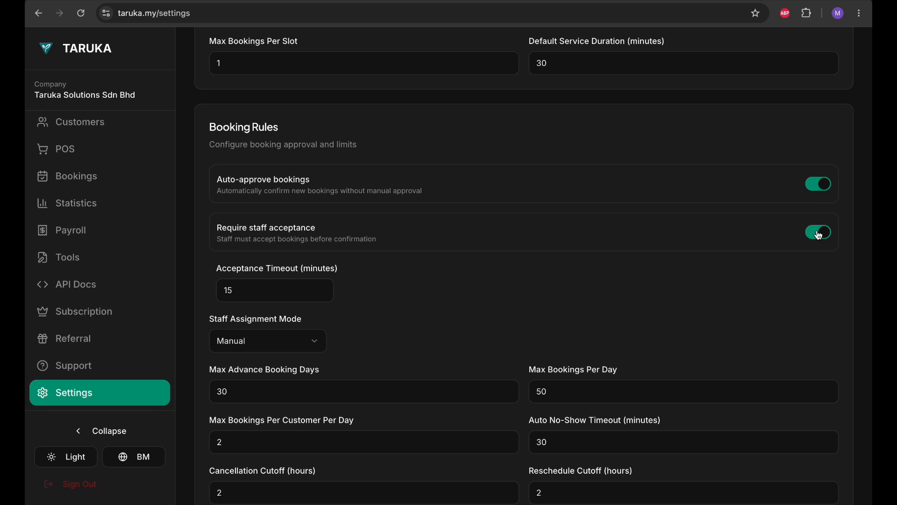
click(819, 235)
click(818, 235)
click(819, 236)
Step: Try Round Robin staff assignment mode, then set it back to Manual
scroll(671, 262, down, 2)
click(310, 204)
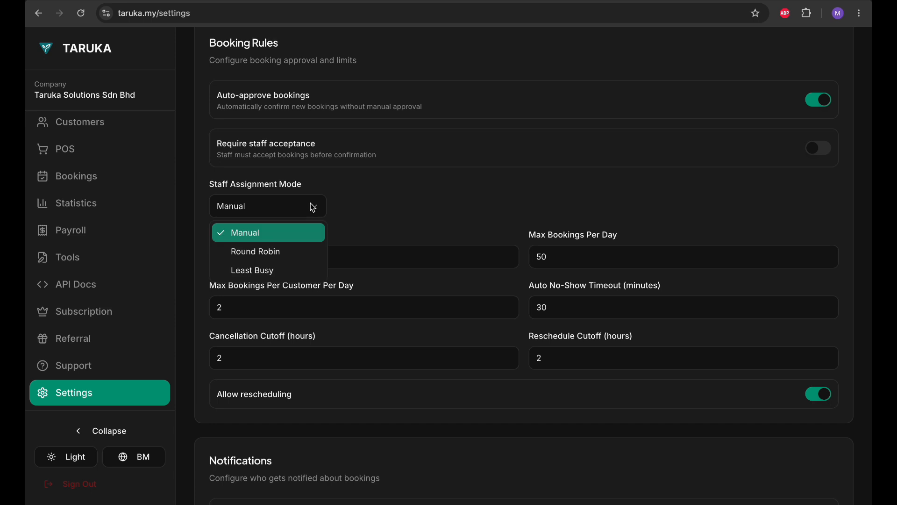
click(301, 257)
click(285, 209)
click(278, 255)
click(281, 213)
click(277, 233)
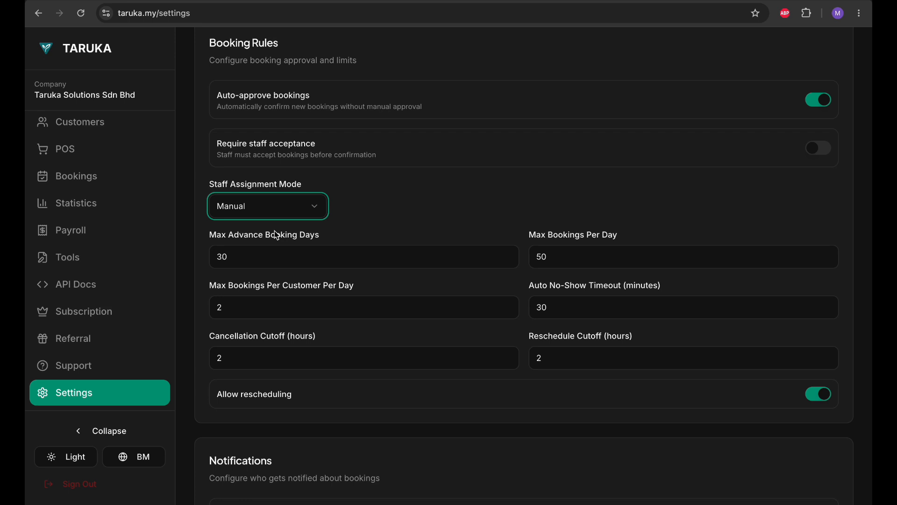
Step: Try Least Busy staff assignment mode and return it to Manual
click(251, 208)
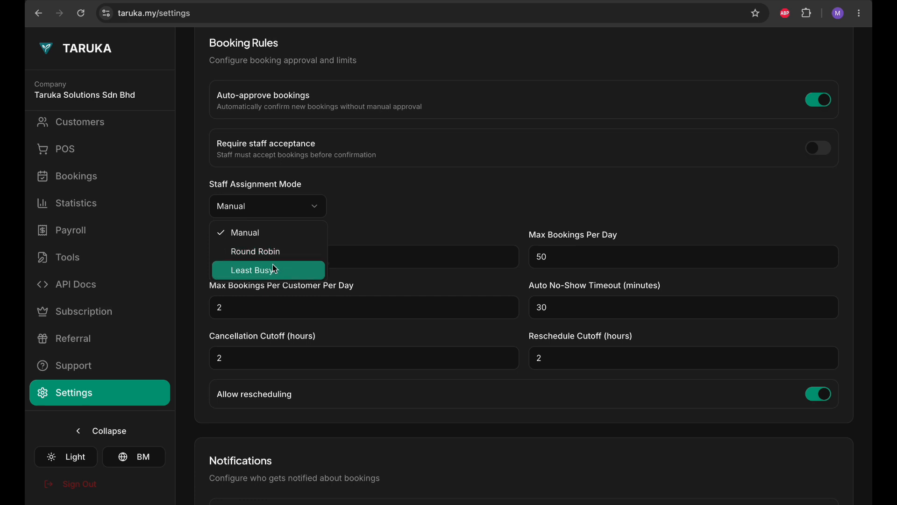
click(273, 269)
click(273, 212)
click(273, 226)
Step: Check the Max Bookings Per Day and Per Customer Per Day fields without changing them
scroll(345, 216, down, 2)
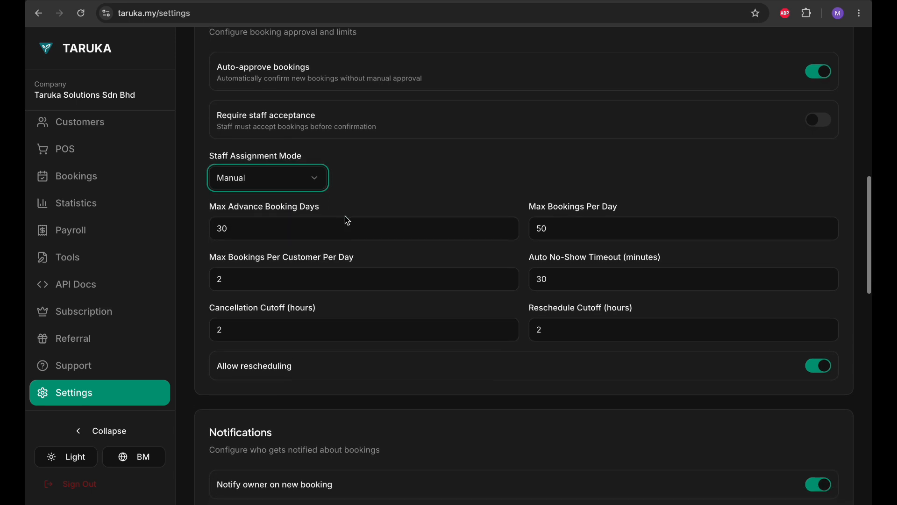
scroll(347, 221, down, 1)
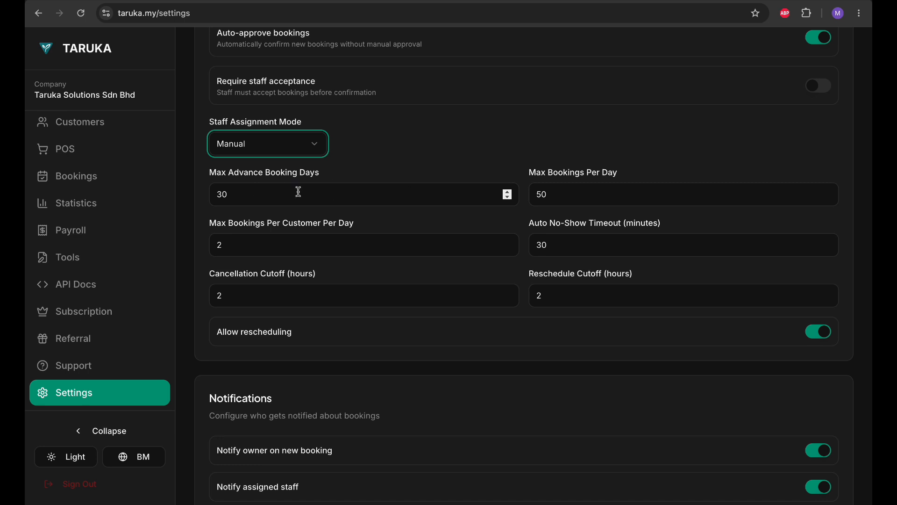
click(573, 189)
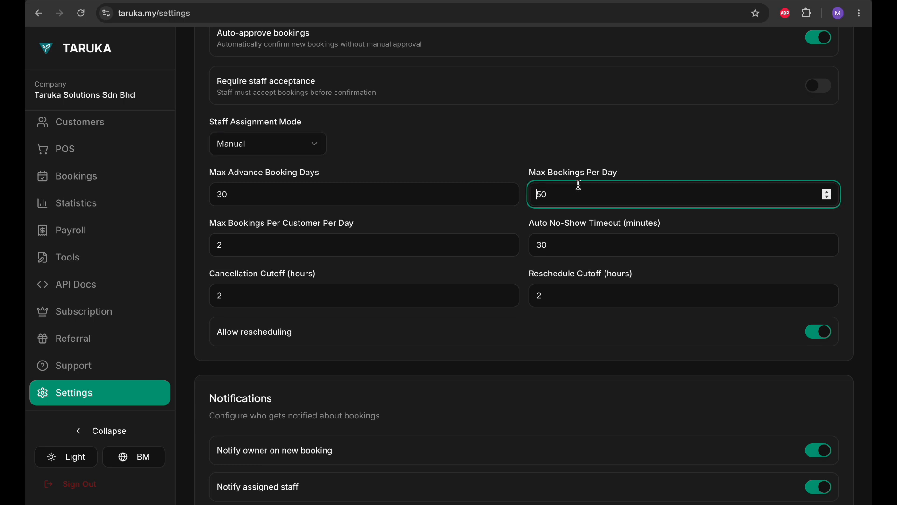
scroll(548, 115, down, 1)
click(335, 229)
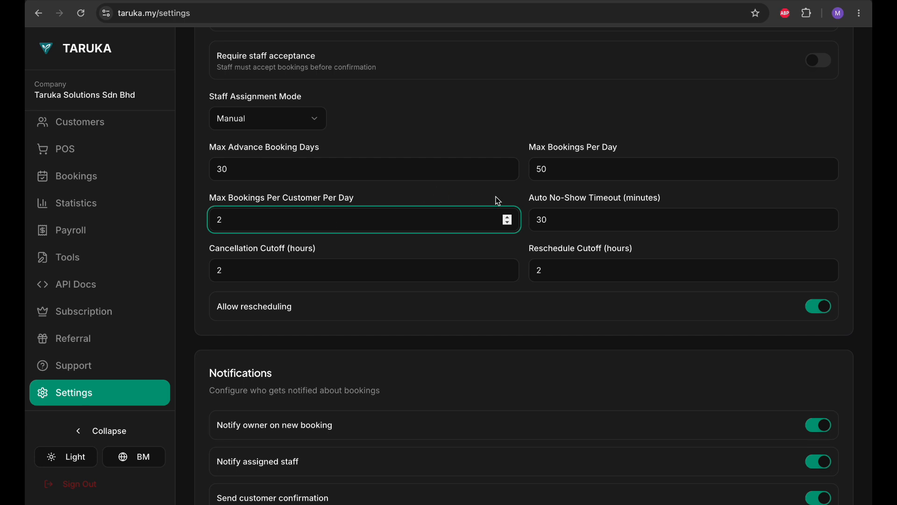
Step: Lower the Auto No-Show Timeout from 30 to 10 minutes with the spinner
click(611, 217)
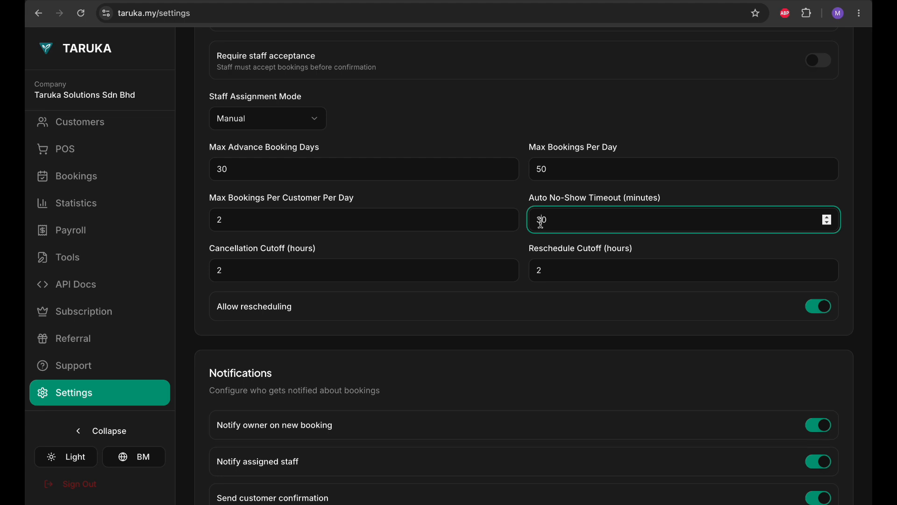
click(693, 196)
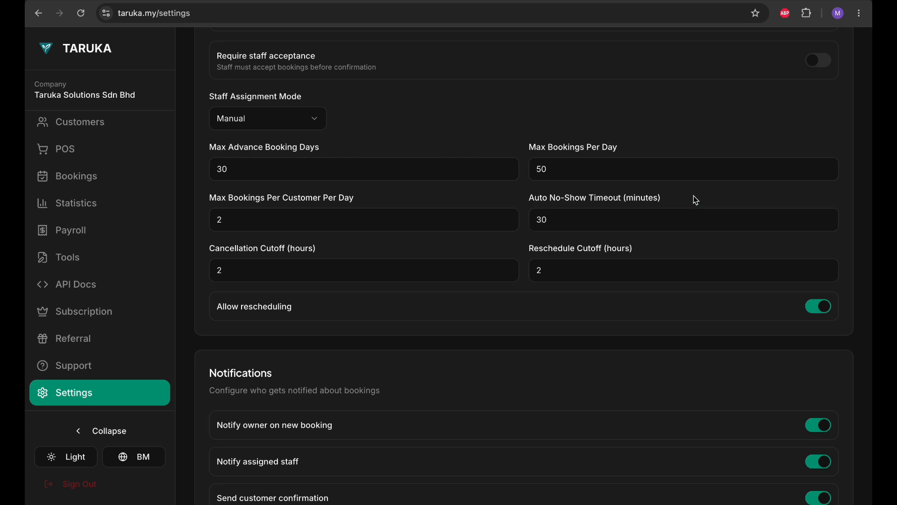
double_click(827, 223)
double_click(826, 223)
triple_click(826, 223)
double_click(826, 224)
triple_click(826, 223)
double_click(827, 222)
double_click(827, 222)
double_click(827, 222)
click(827, 222)
click(828, 223)
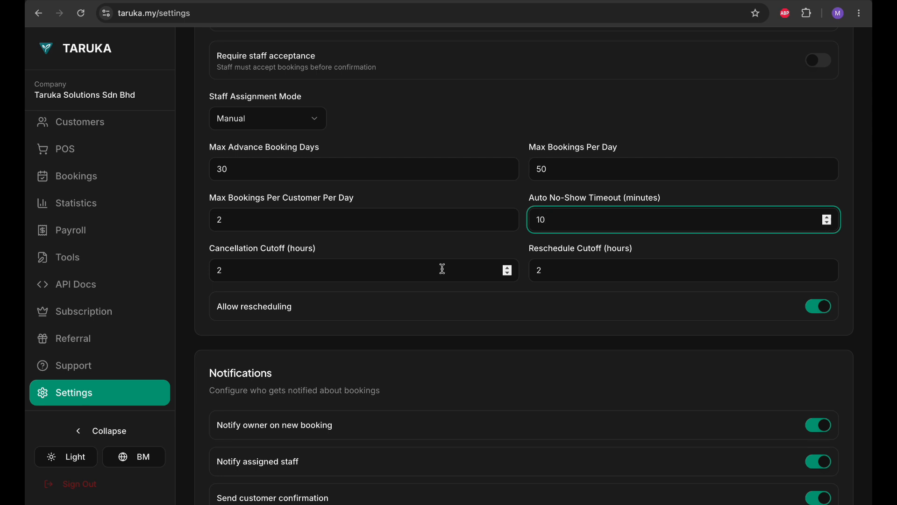
click(456, 251)
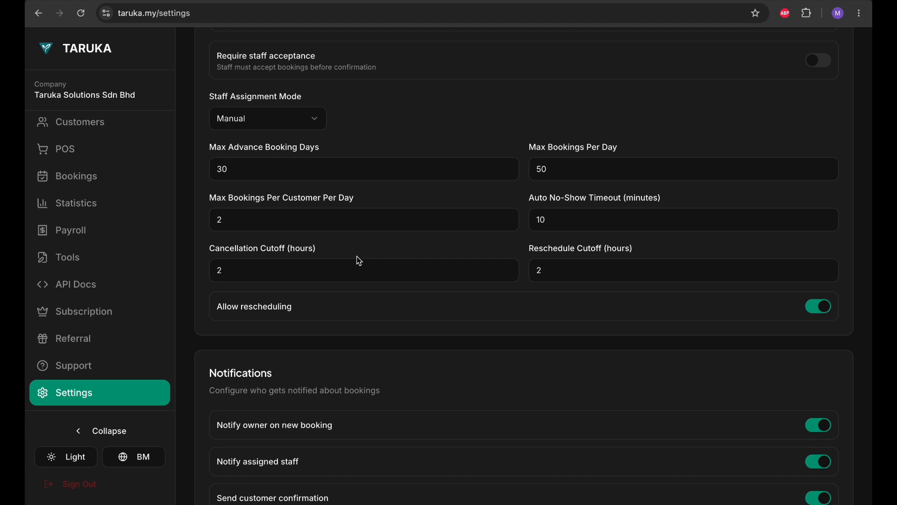
Step: Leave the Reschedule Cutoff at 2 hours and toggle Allow rescheduling off and on twice
scroll(358, 257, down, 1)
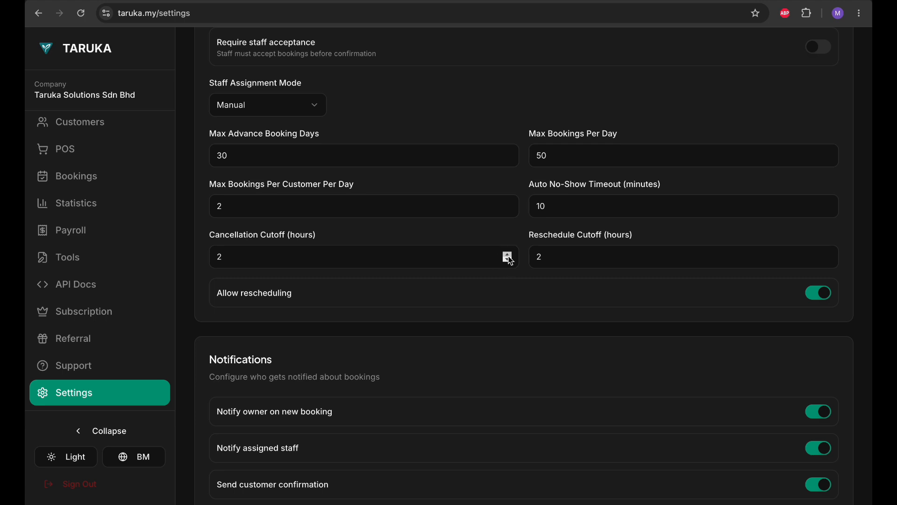
click(576, 264)
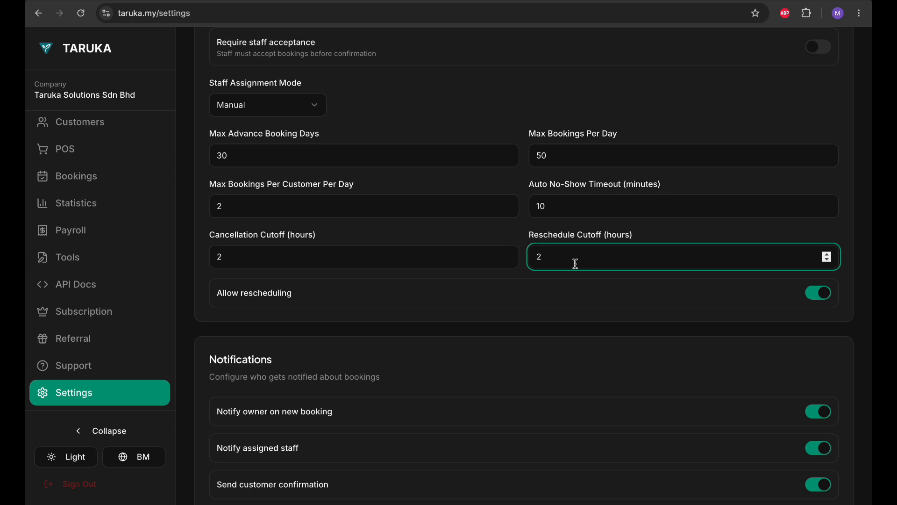
click(511, 91)
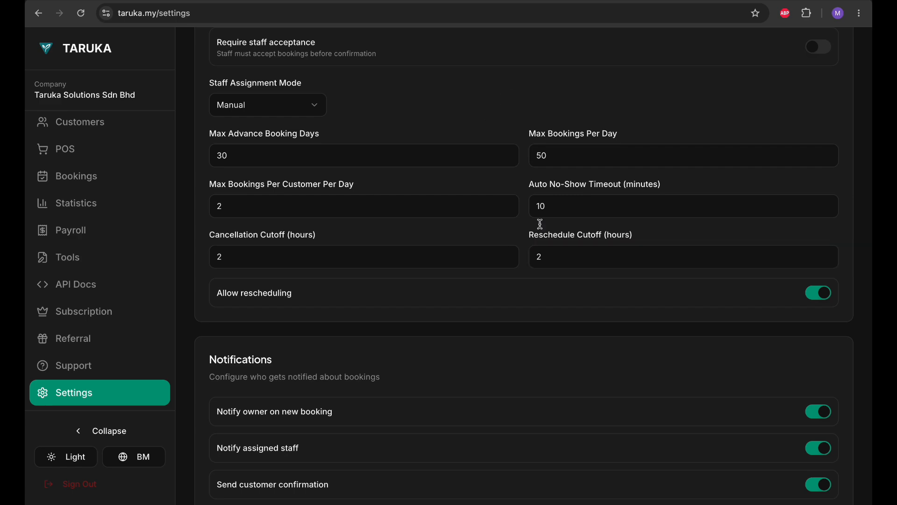
scroll(555, 362, down, 1)
scroll(697, 80, up, 7)
scroll(696, 80, down, 6)
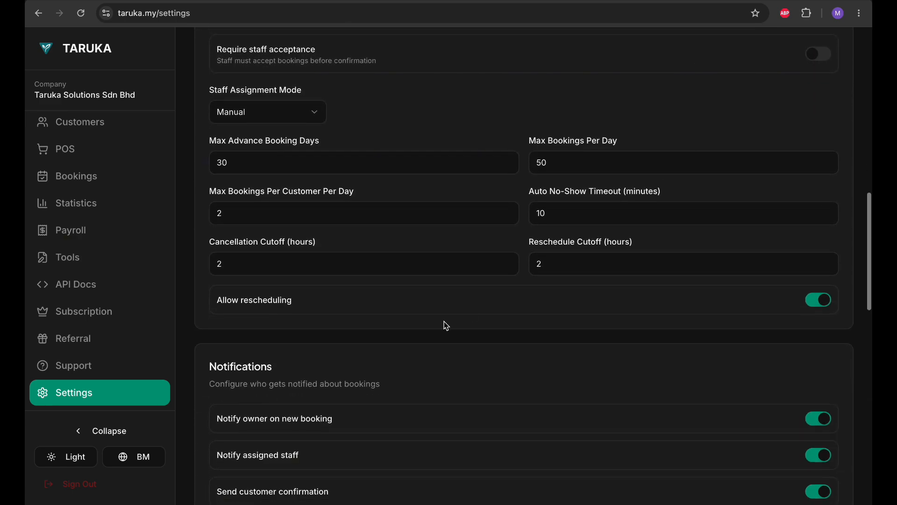
click(820, 305)
click(822, 309)
click(822, 309)
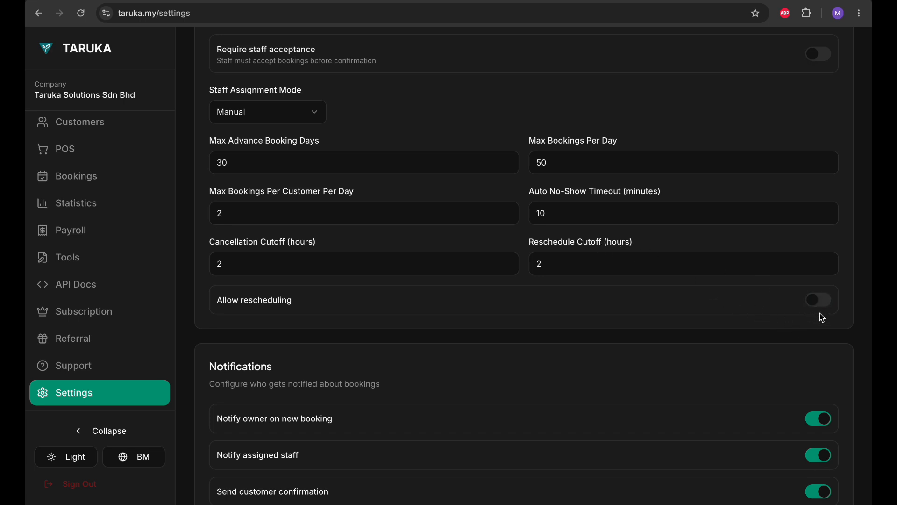
click(822, 310)
Step: Toggle Allow rescheduling off and back on, leaving rescheduling allowed
scroll(674, 304, down, 1)
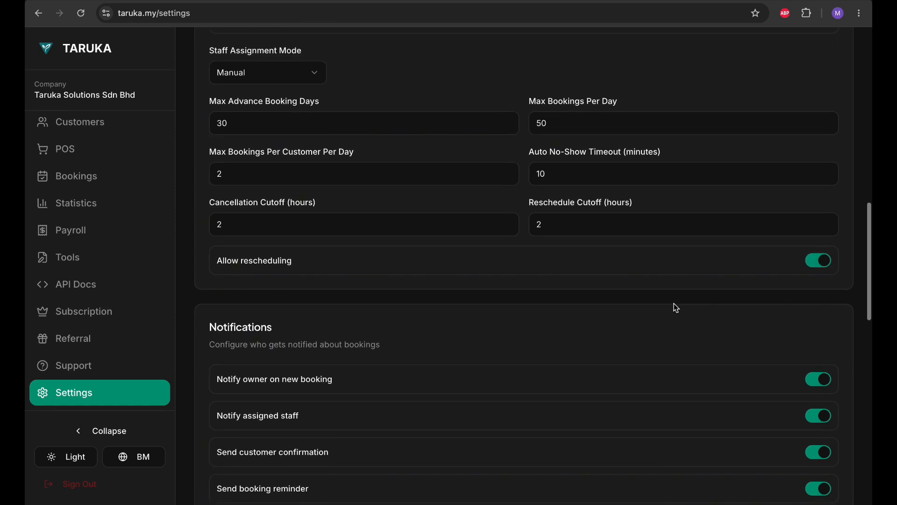
click(827, 264)
click(826, 264)
scroll(590, 309, down, 1)
scroll(590, 309, down, 3)
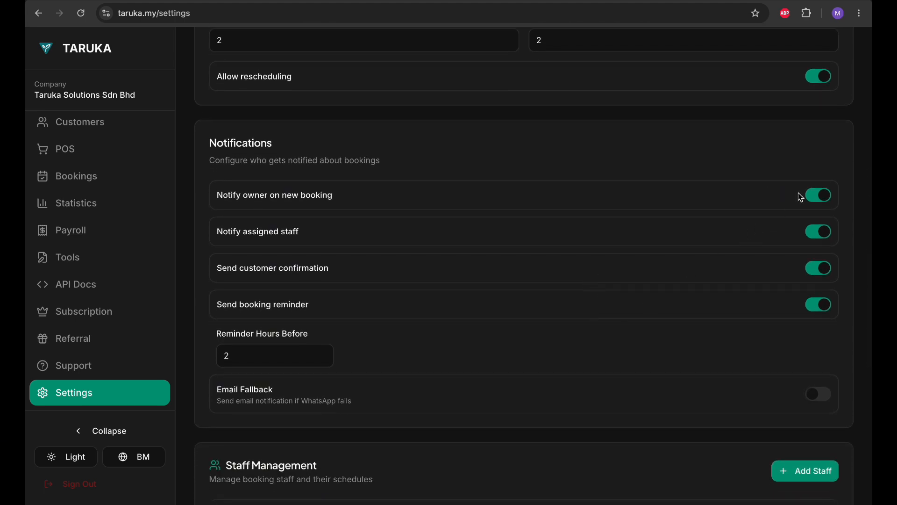
Step: Turn off Notify assigned staff, keeping owner alerts and customer confirmations on
click(814, 200)
click(813, 200)
click(824, 234)
click(816, 276)
click(816, 277)
Step: Step Reminder Hours Before down to 1 and back to 2
click(246, 354)
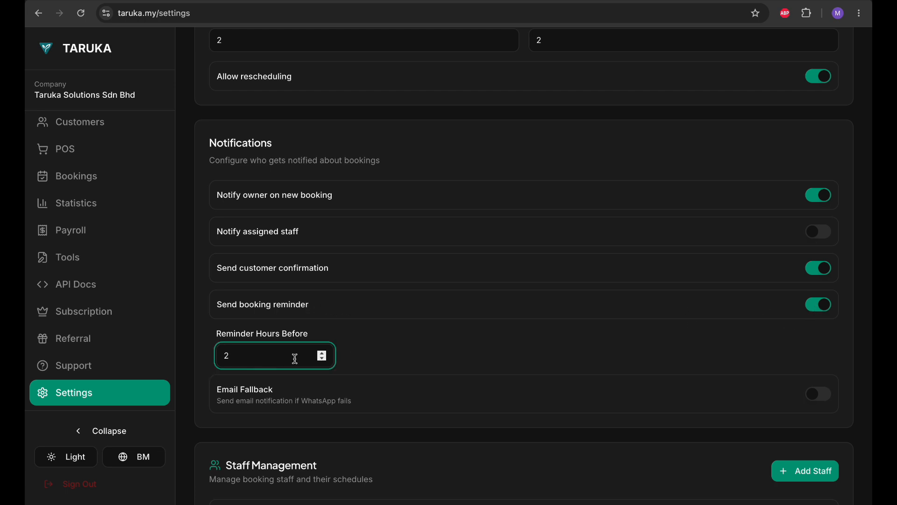
click(324, 359)
click(324, 354)
scroll(383, 352, down, 1)
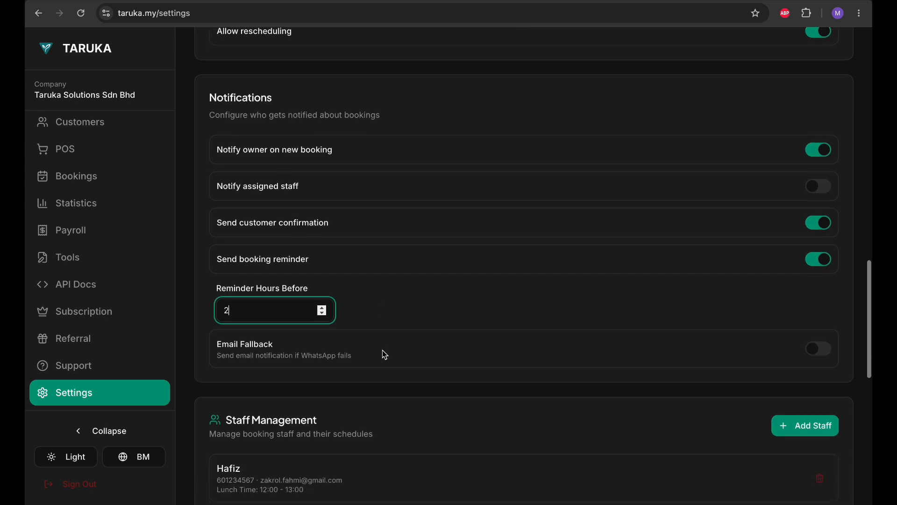
click(798, 315)
Step: Toggle Email Fallback for failed WhatsApp notifications on, off and on again
scroll(743, 299, up, 1)
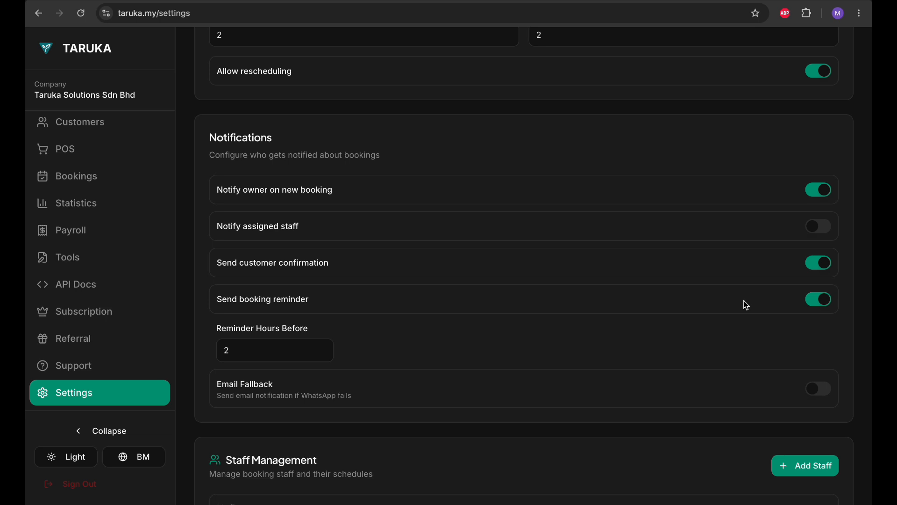
scroll(747, 305, down, 3)
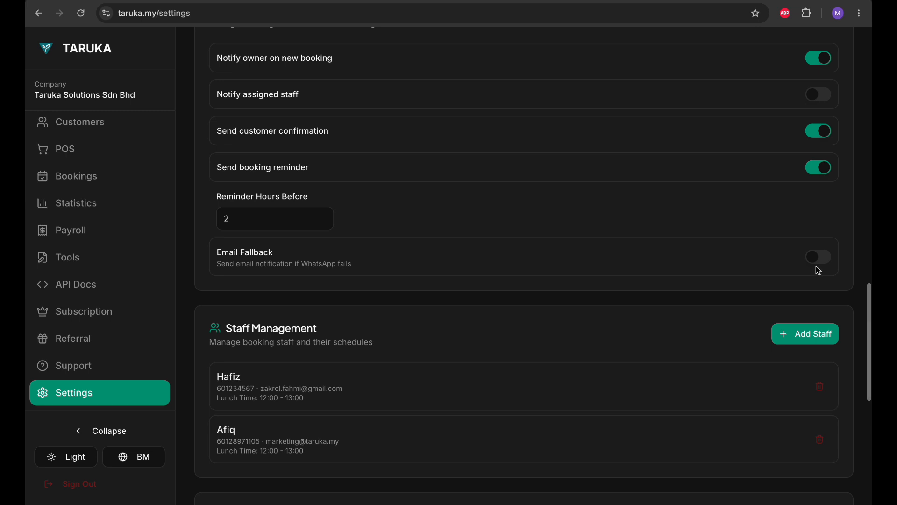
click(820, 265)
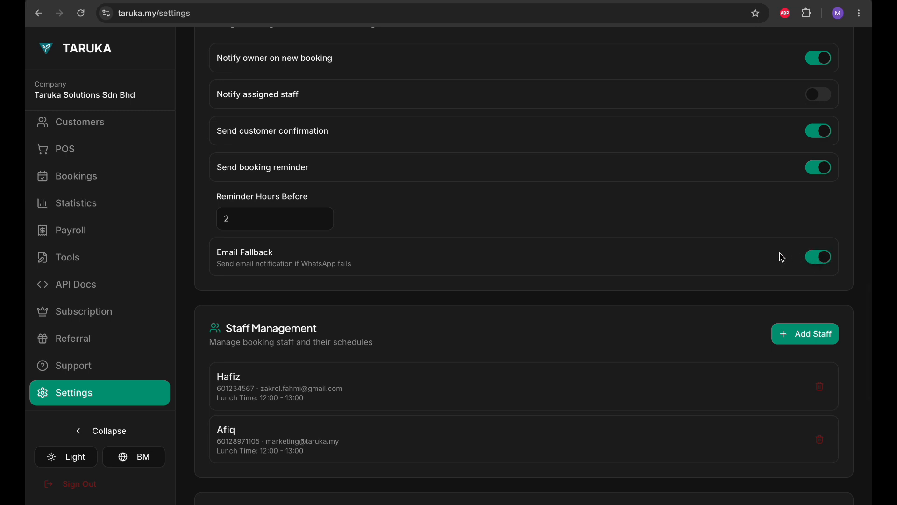
click(825, 266)
click(825, 266)
click(824, 266)
scroll(635, 301, down, 4)
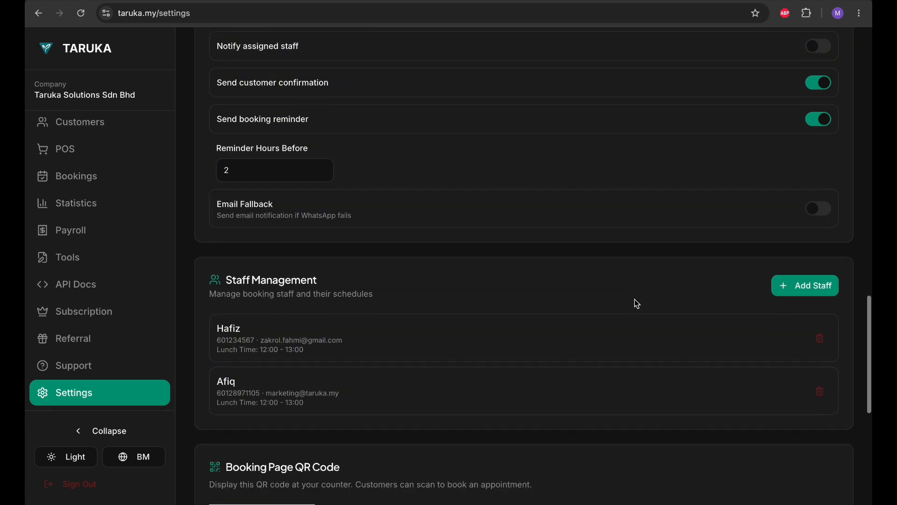
scroll(614, 264, up, 3)
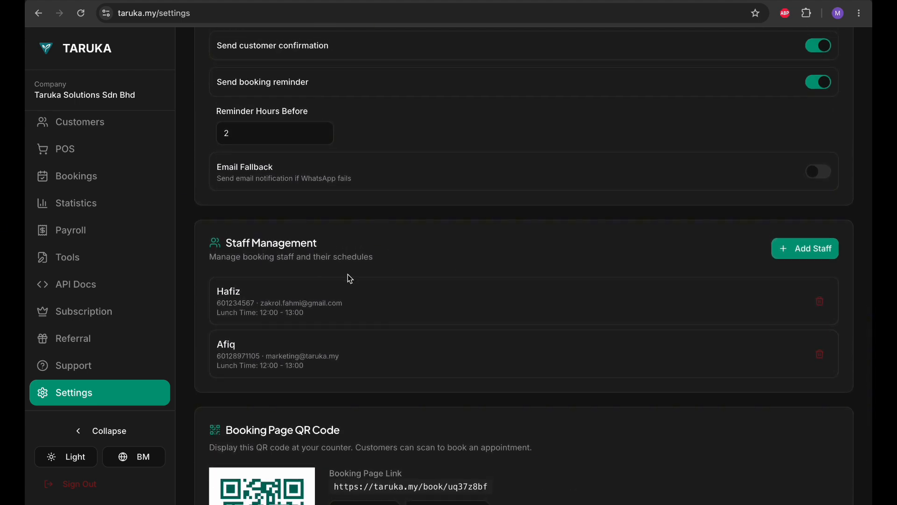
scroll(480, 254, down, 1)
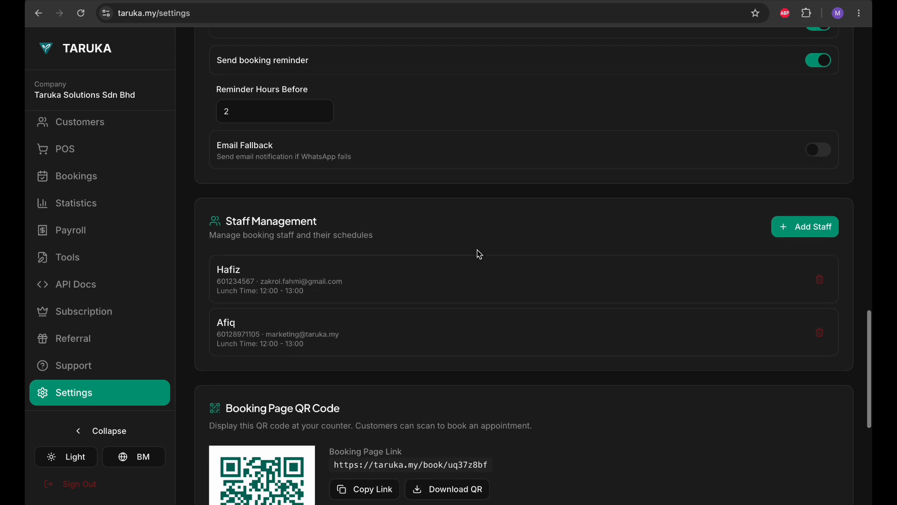
click(775, 239)
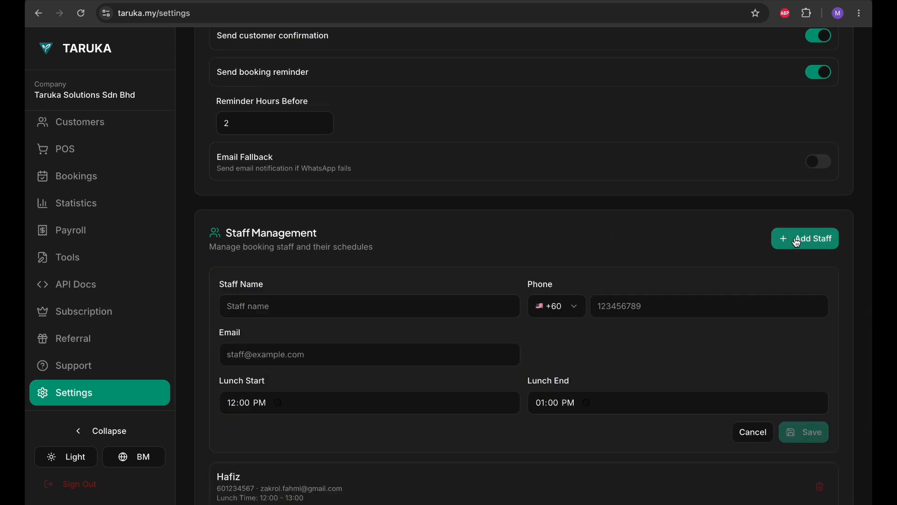
click(744, 431)
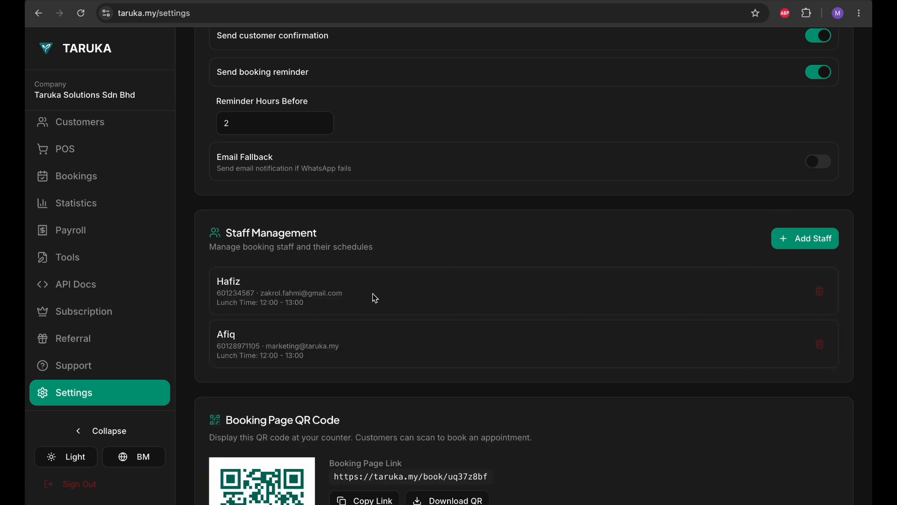
scroll(374, 296, down, 1)
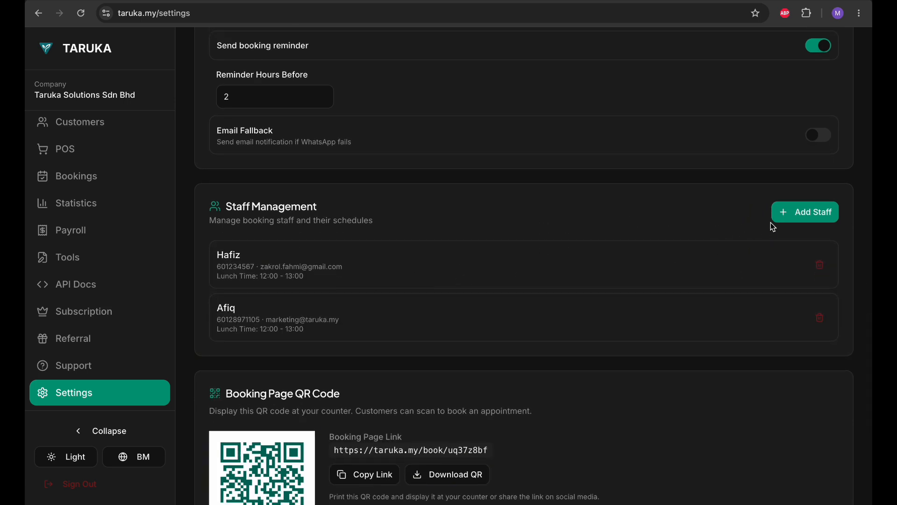
click(778, 219)
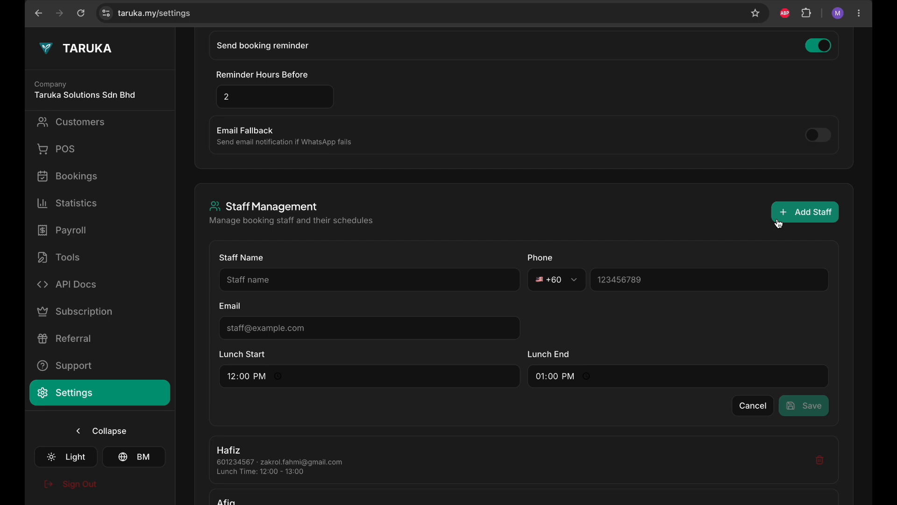
click(752, 405)
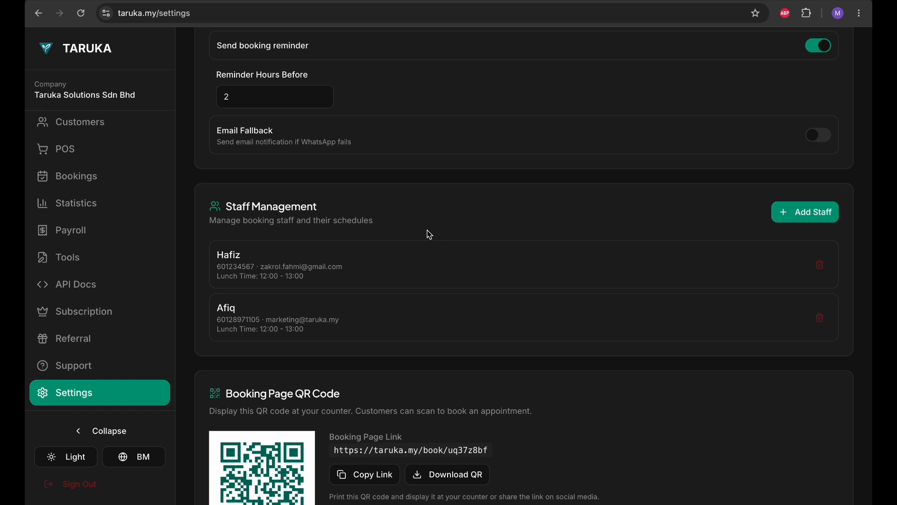
scroll(429, 235, down, 1)
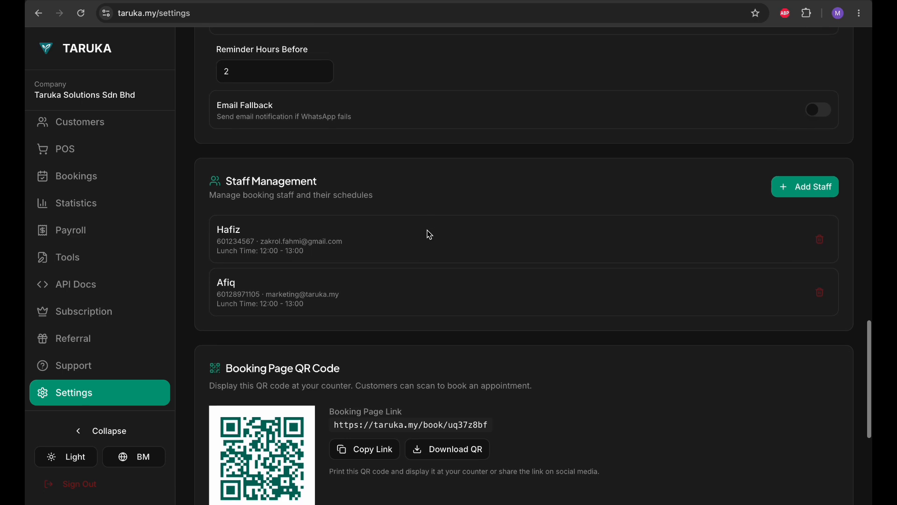
click(824, 182)
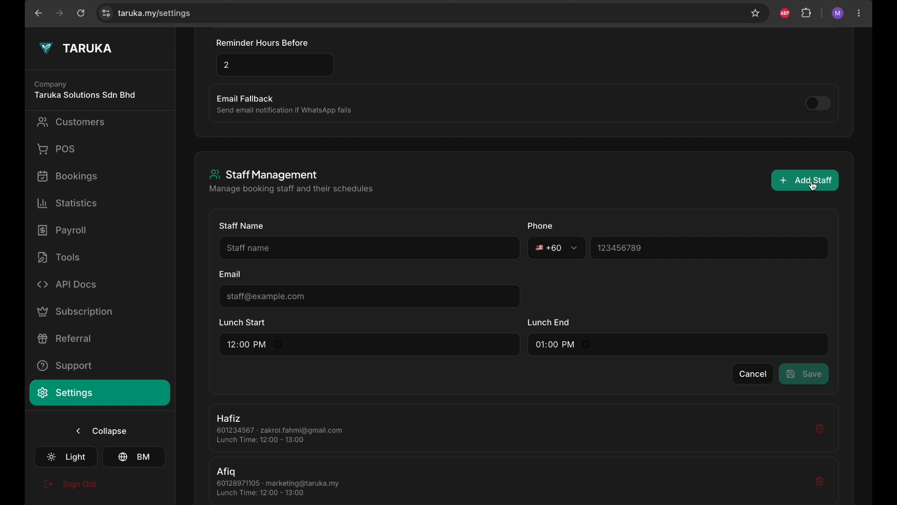
click(752, 374)
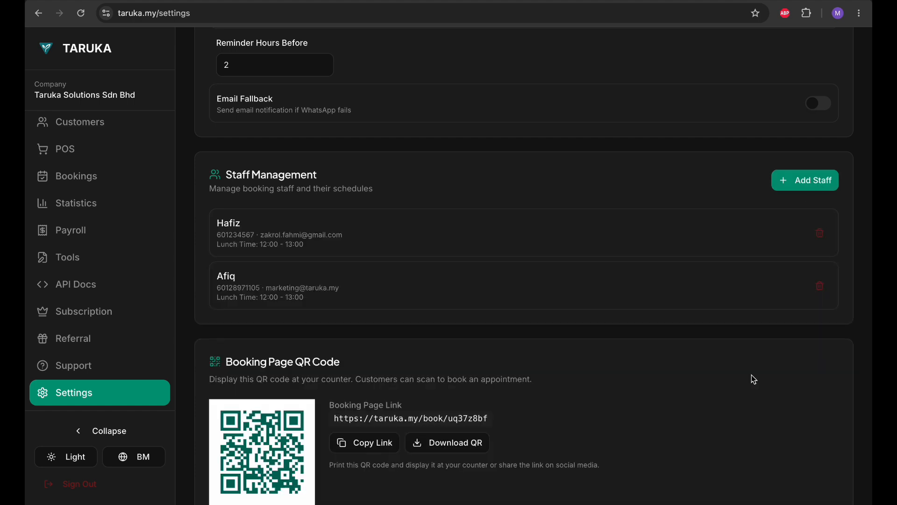
scroll(528, 378, down, 3)
scroll(530, 380, down, 1)
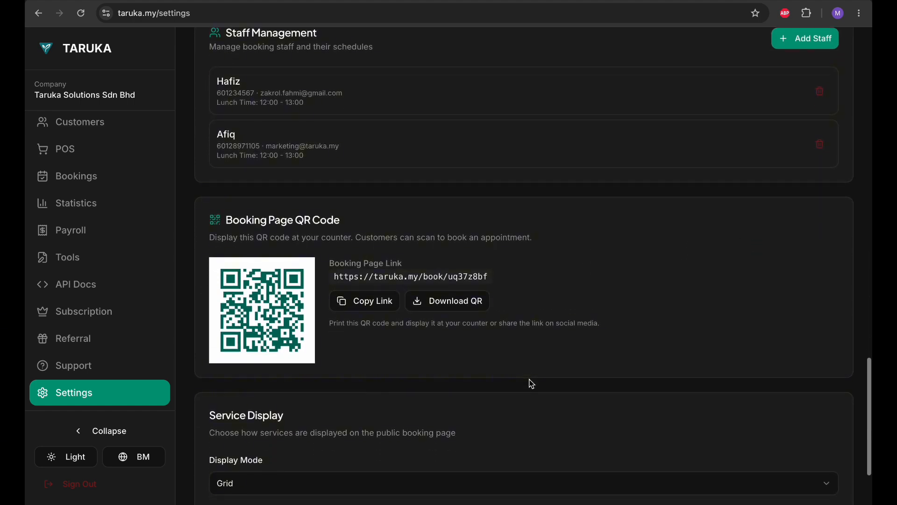
Step: Keep Grid as the Display Mode for services on the public booking page
scroll(531, 381, down, 1)
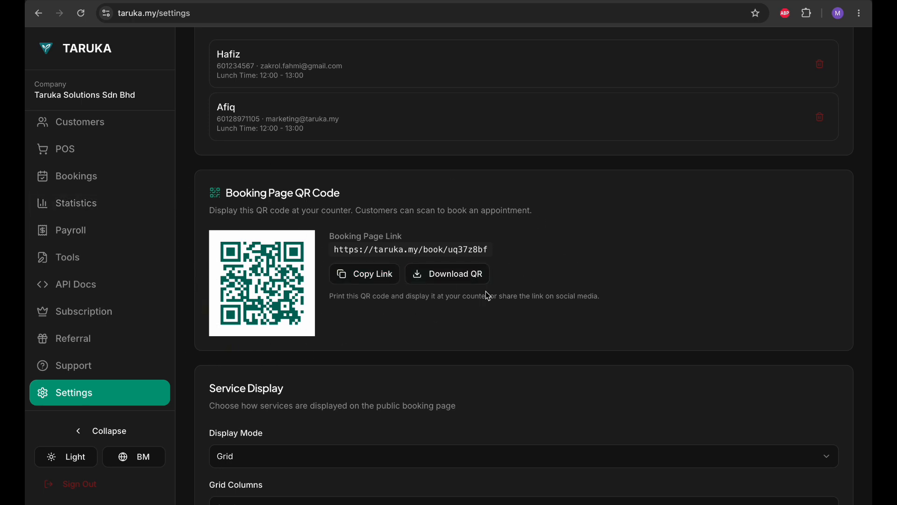
scroll(203, 297, down, 2)
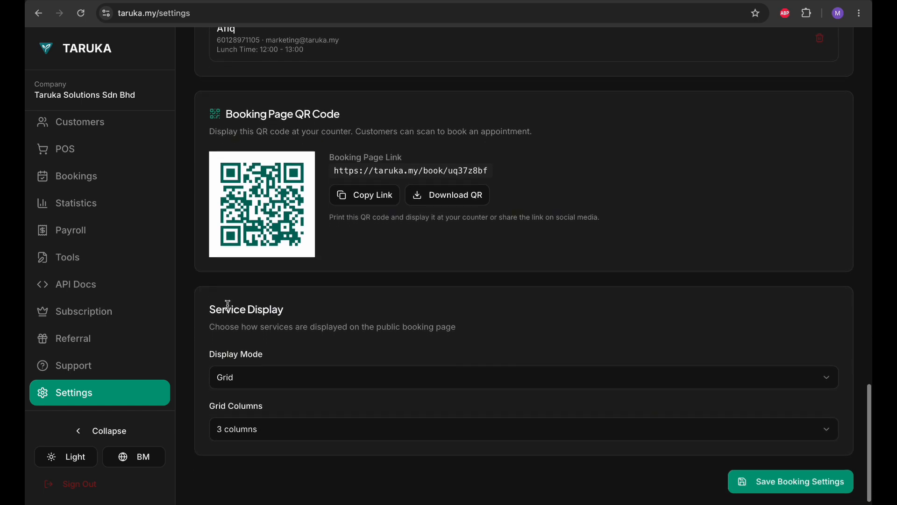
click(365, 371)
click(363, 372)
click(364, 372)
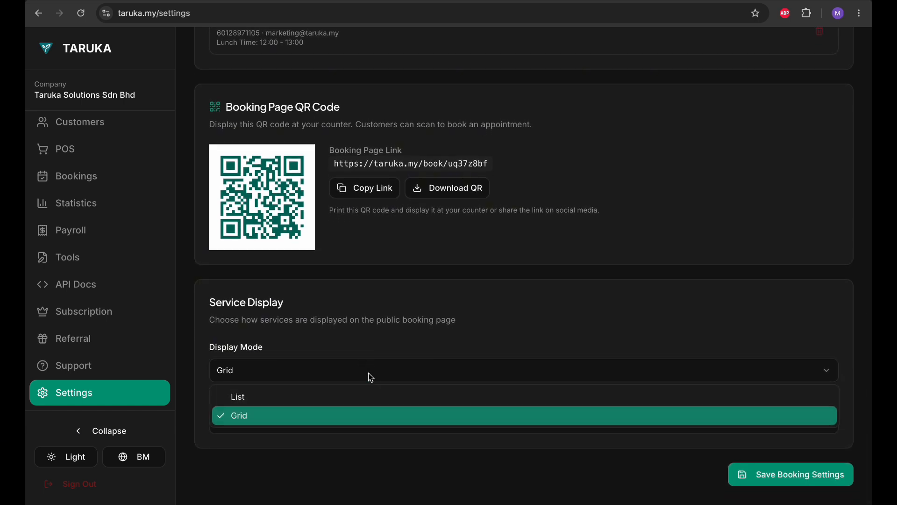
click(385, 373)
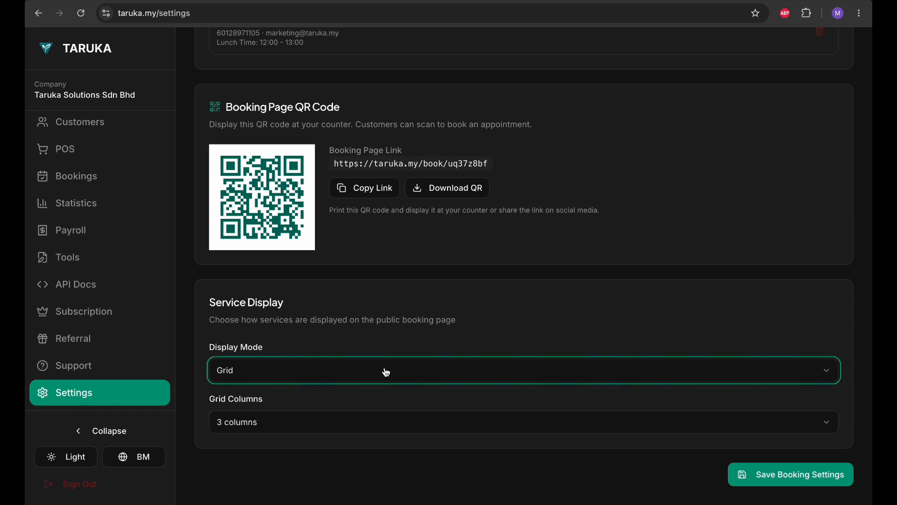
click(387, 372)
click(387, 372)
click(384, 371)
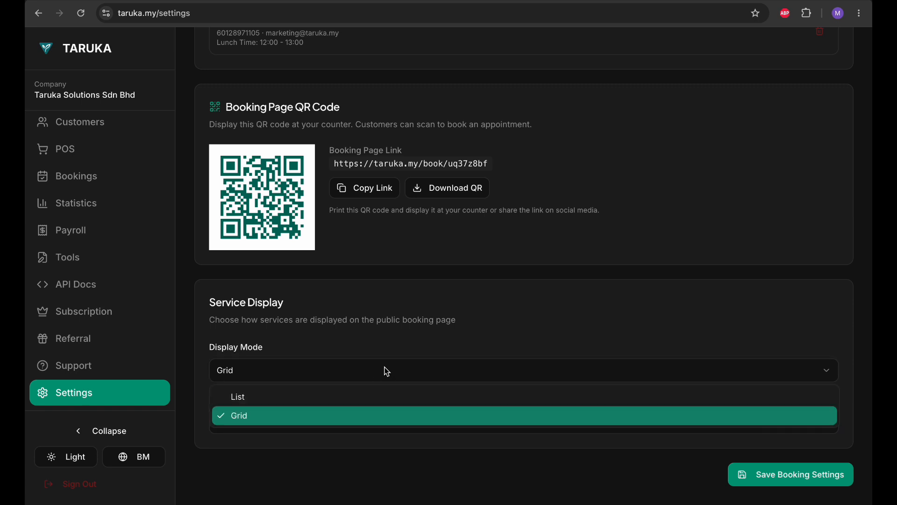
click(378, 416)
Step: Save the booking settings and copy the public booking page link
scroll(535, 371, up, 15)
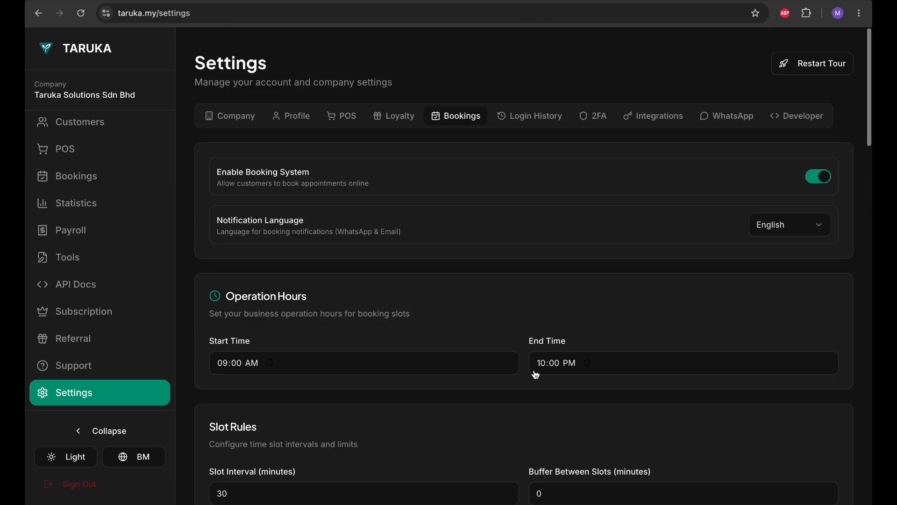
scroll(536, 373, down, 15)
scroll(536, 374, up, 15)
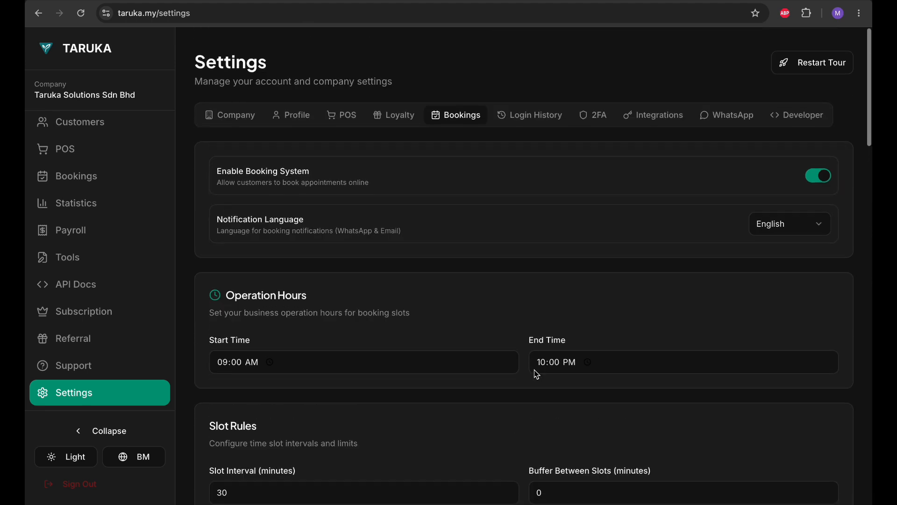
scroll(534, 369, down, 15)
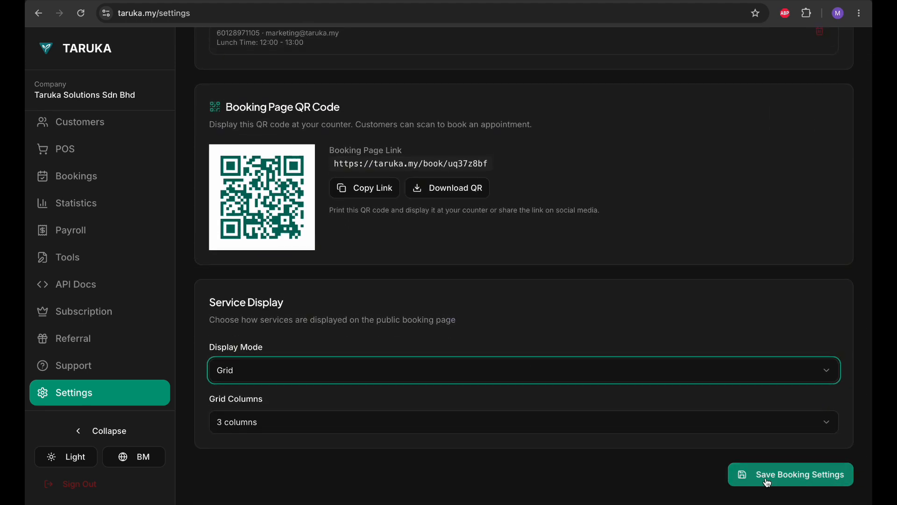
click(766, 480)
click(374, 187)
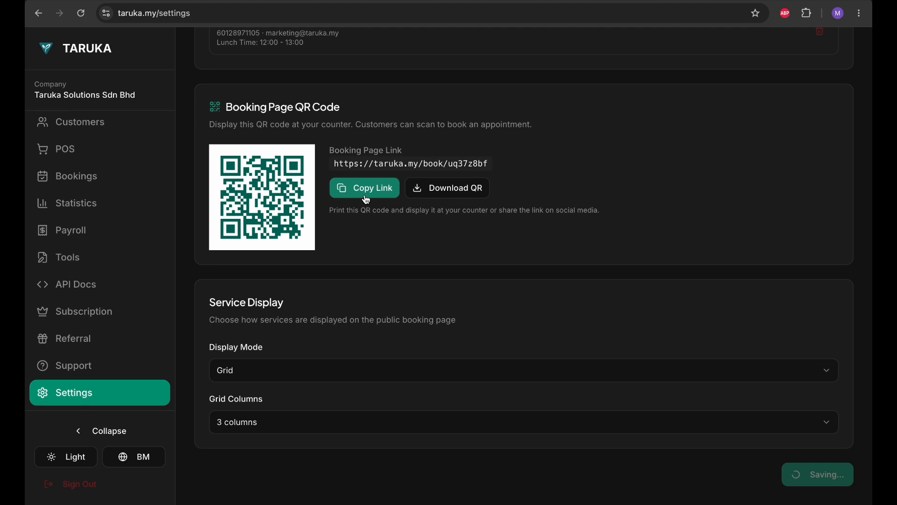
scroll(366, 198, up, 5)
scroll(367, 199, down, 5)
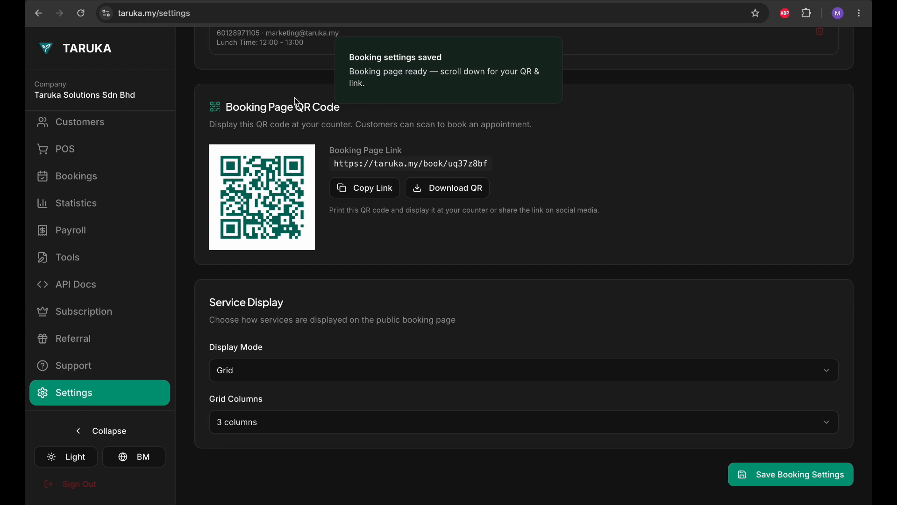
scroll(294, 97, up, 20)
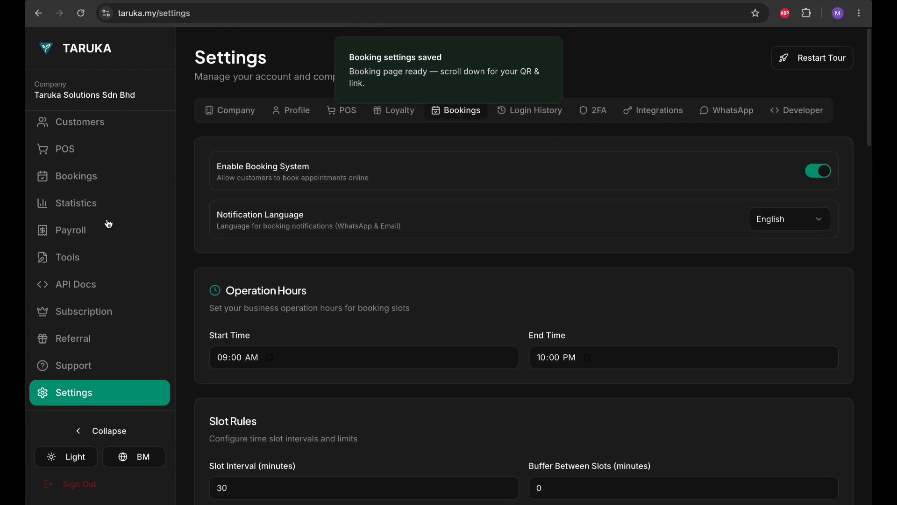
scroll(91, 238, up, 5)
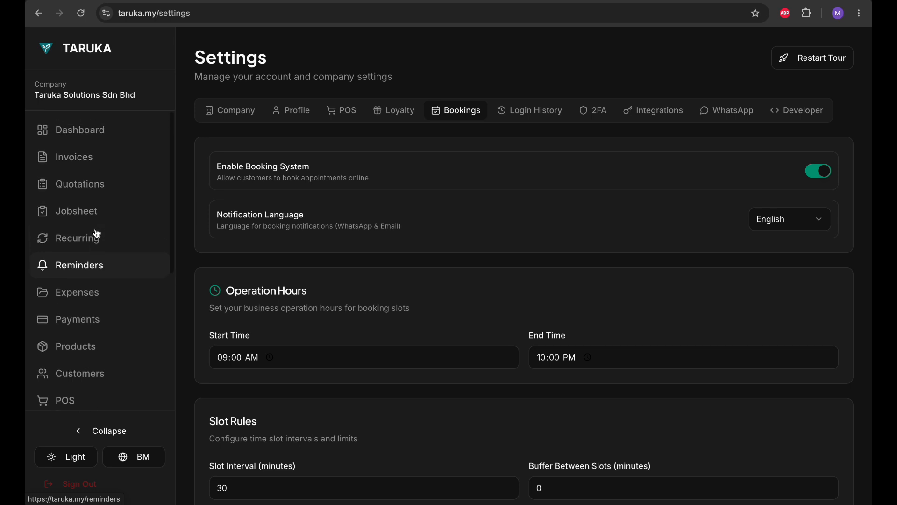
scroll(97, 234, down, 5)
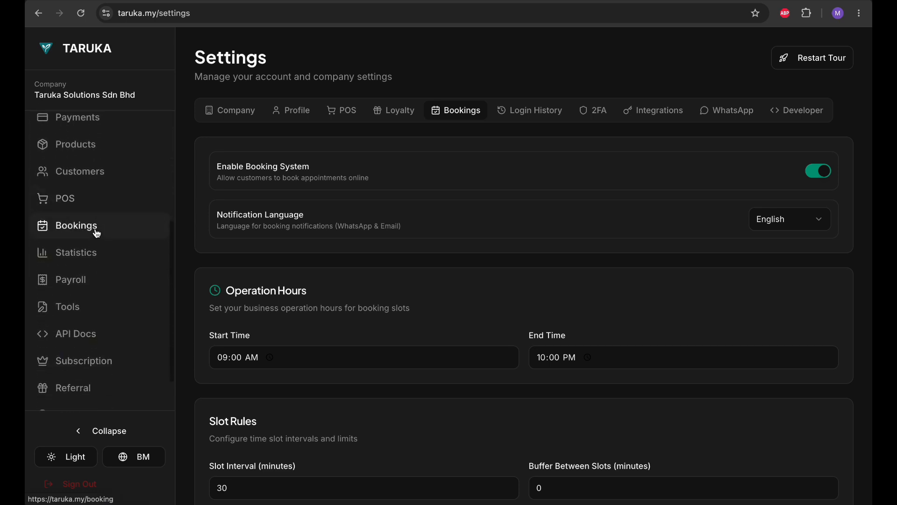
scroll(92, 301, up, 5)
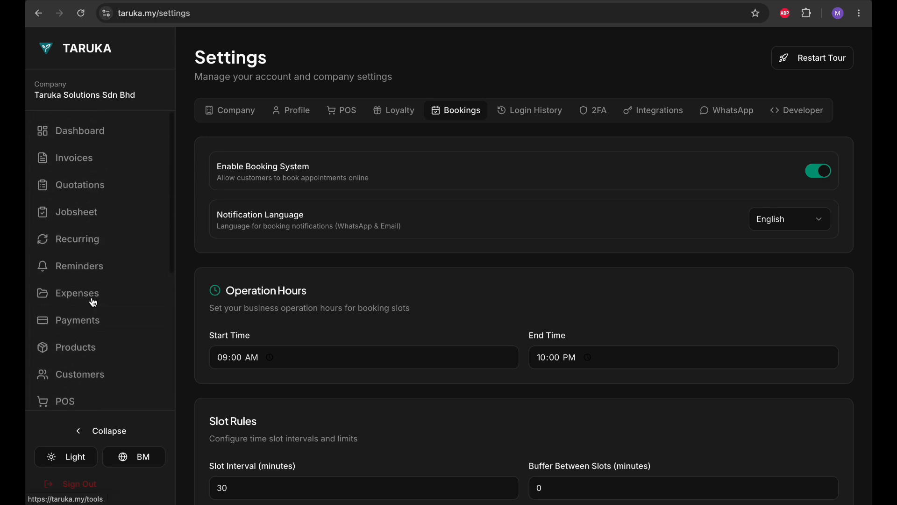
scroll(96, 266, down, 3)
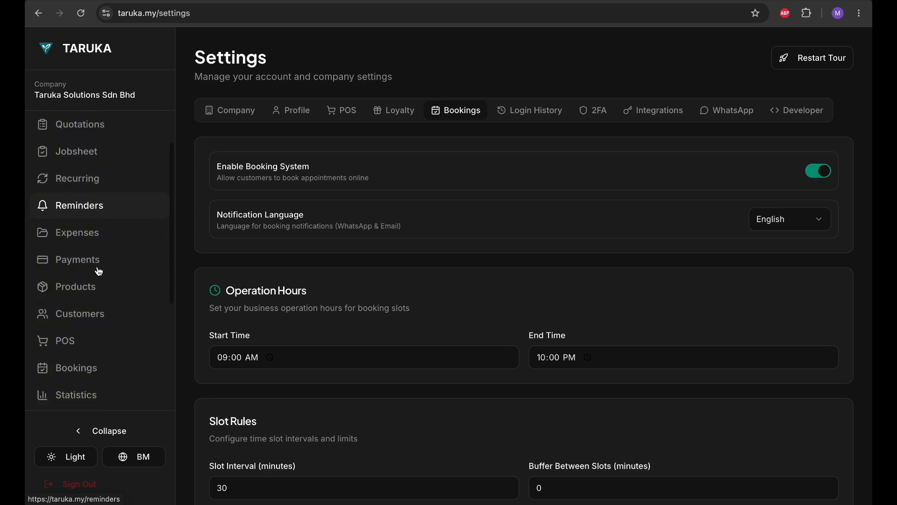
scroll(98, 271, down, 3)
Step: Go to the Bookings page's Setup tab with the booking form fields
click(78, 238)
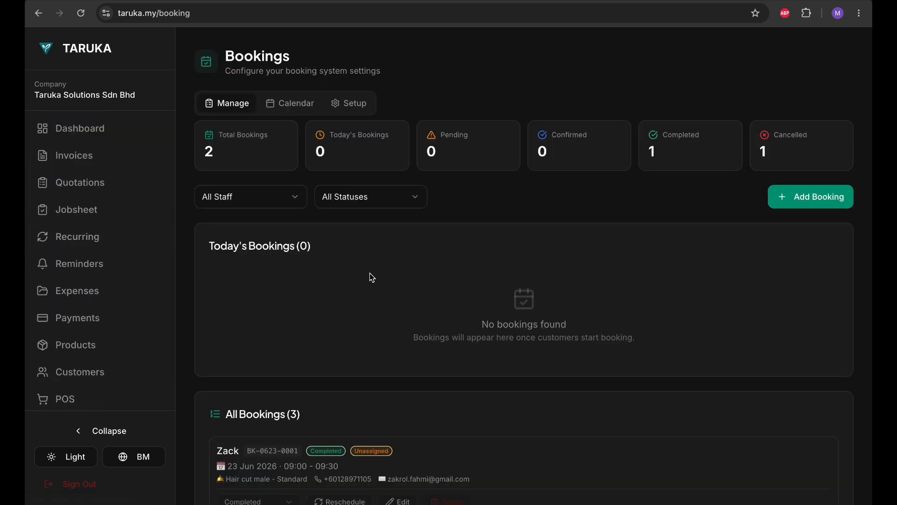
click(344, 101)
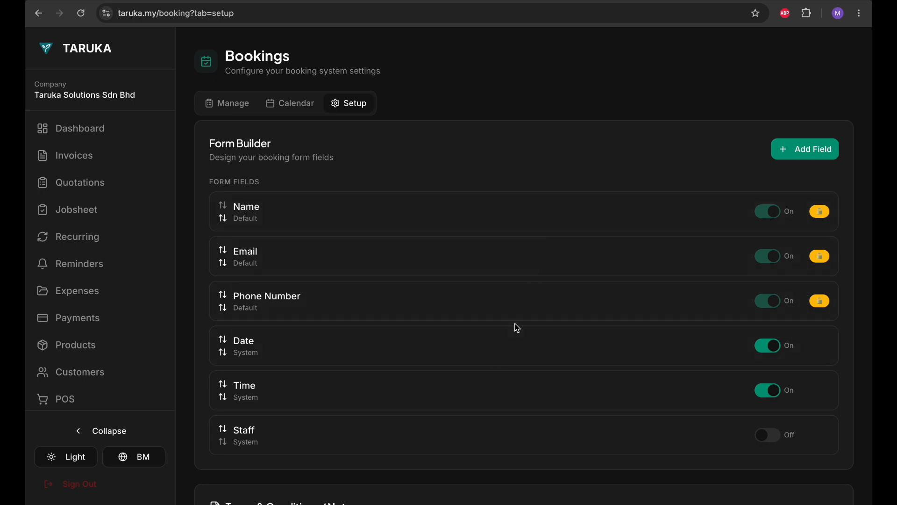
scroll(514, 324, down, 2)
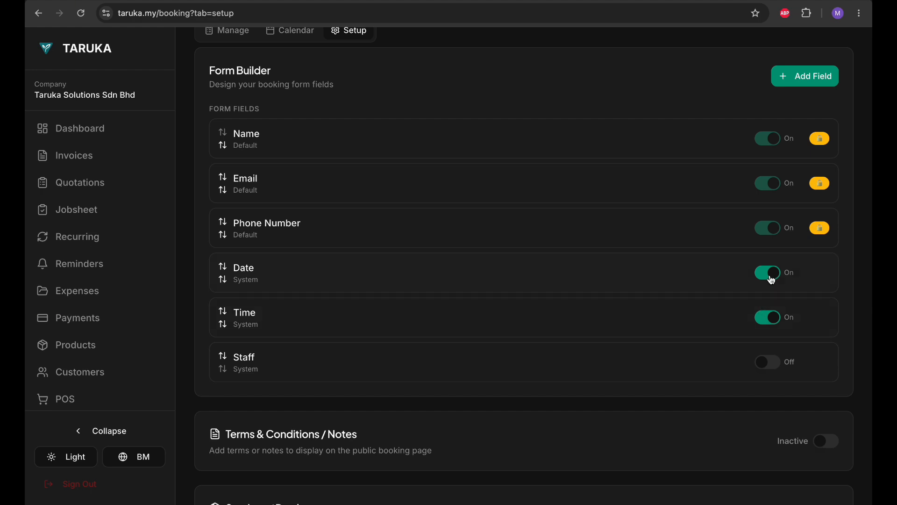
Step: Toggle the Staff form field on and back off, leaving it disabled
click(758, 364)
click(770, 367)
scroll(591, 271, up, 2)
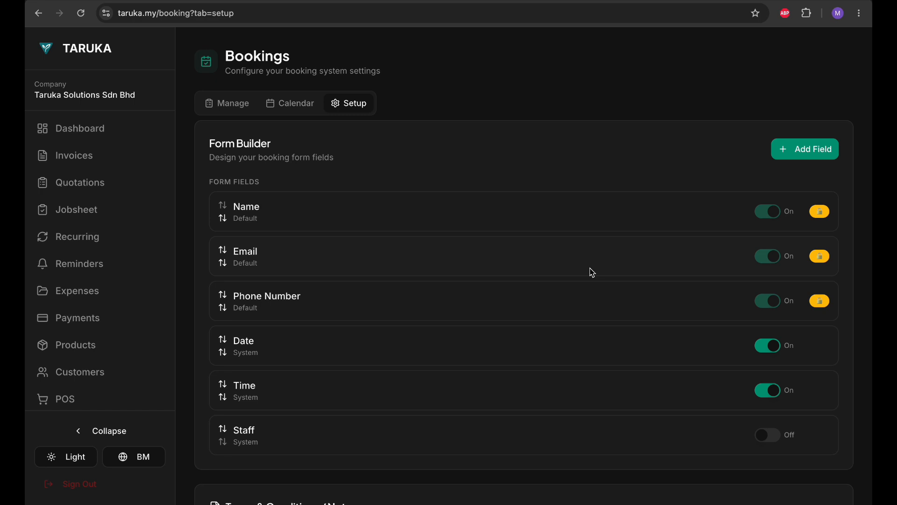
scroll(591, 273, down, 4)
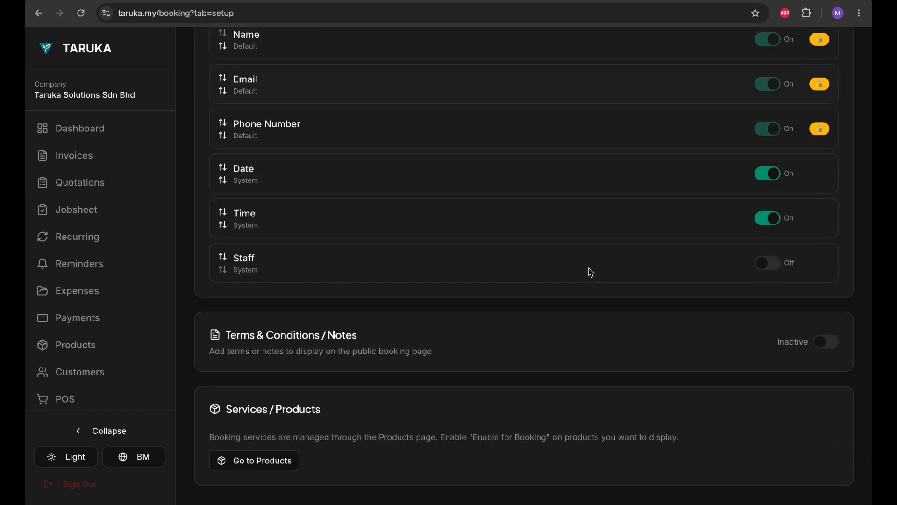
Step: Set the Terms & Conditions / Notes section to Inactive, hiding it from the booking page
click(828, 346)
scroll(503, 356, down, 5)
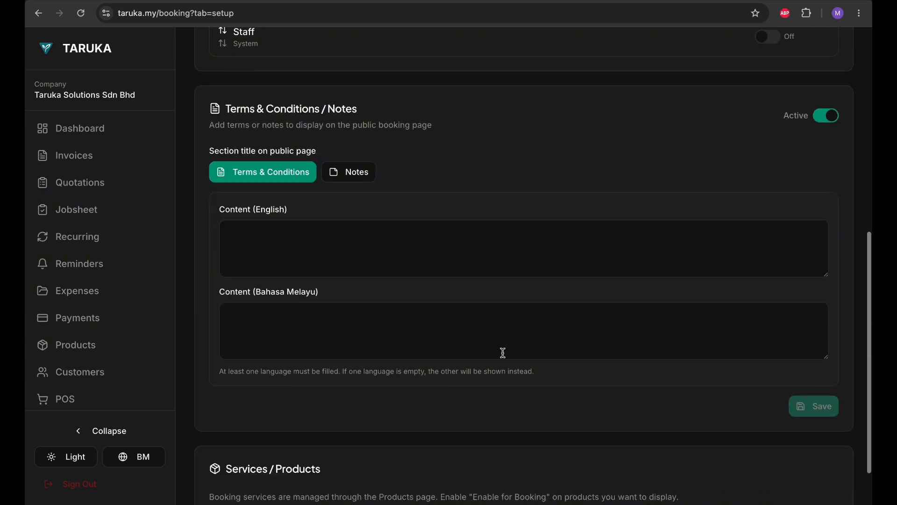
scroll(504, 357, up, 4)
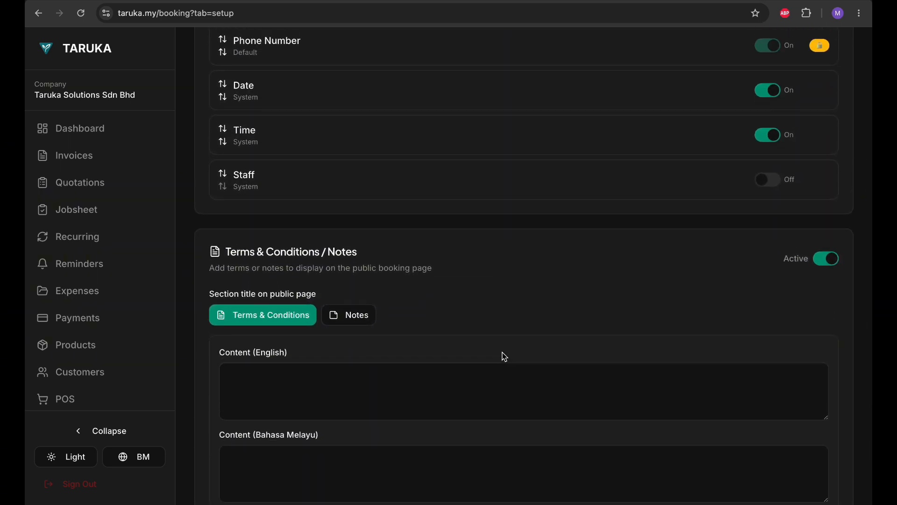
scroll(503, 356, up, 1)
scroll(606, 355, down, 1)
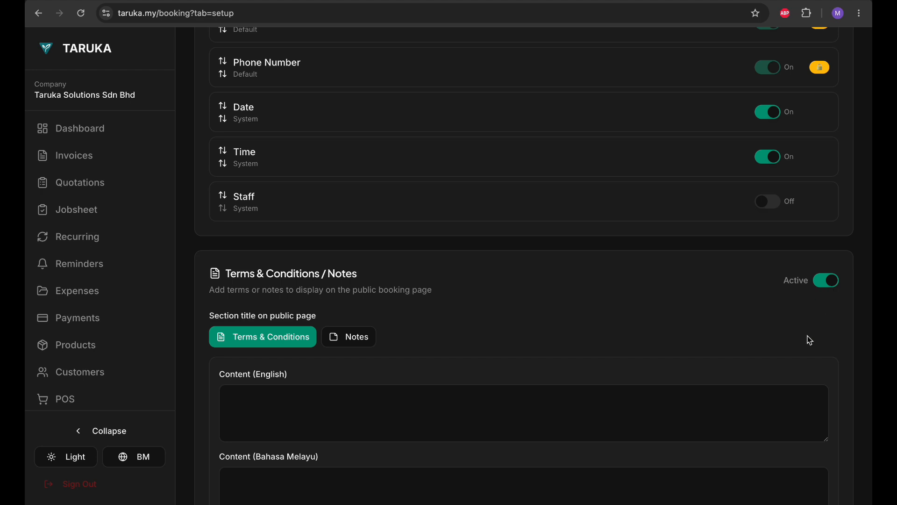
scroll(598, 346, down, 2)
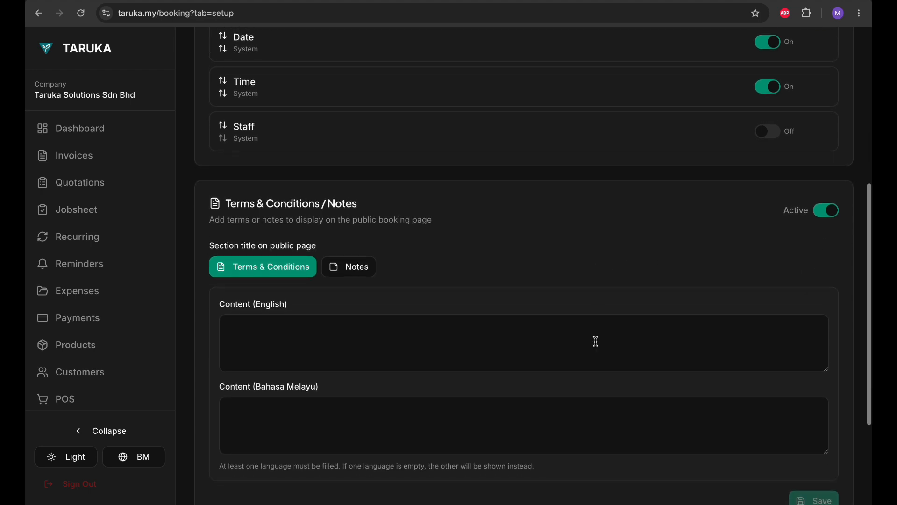
click(828, 211)
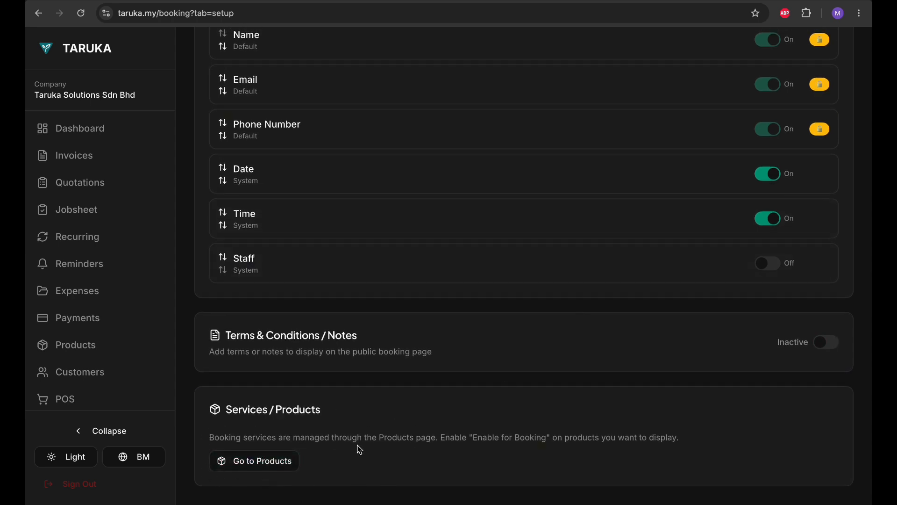
scroll(136, 369, down, 2)
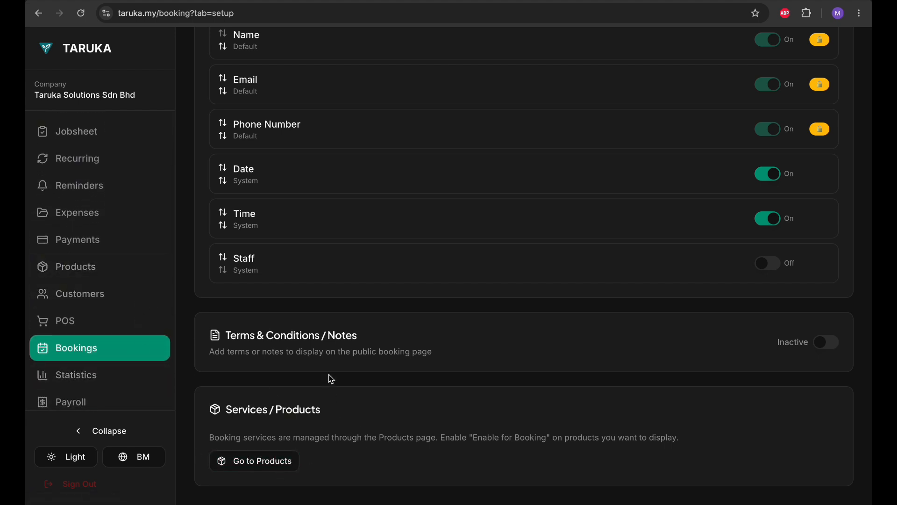
scroll(403, 413, up, 3)
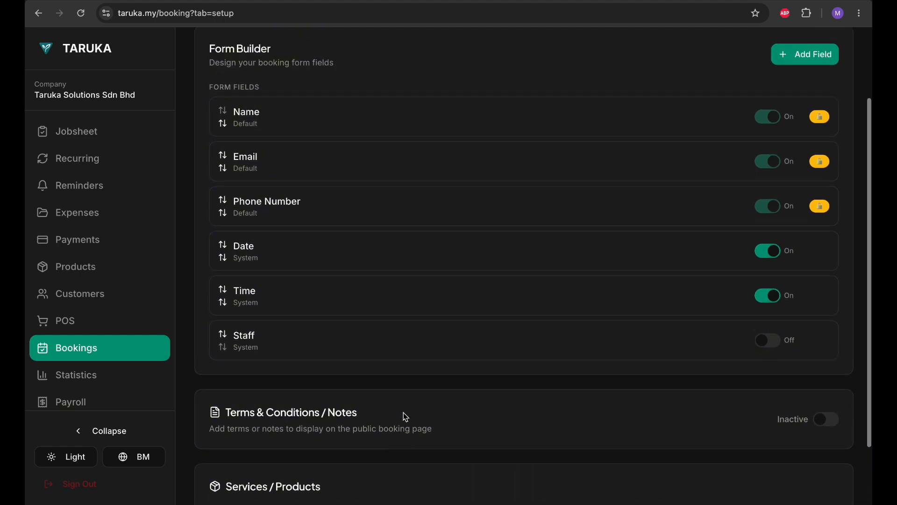
scroll(403, 413, down, 3)
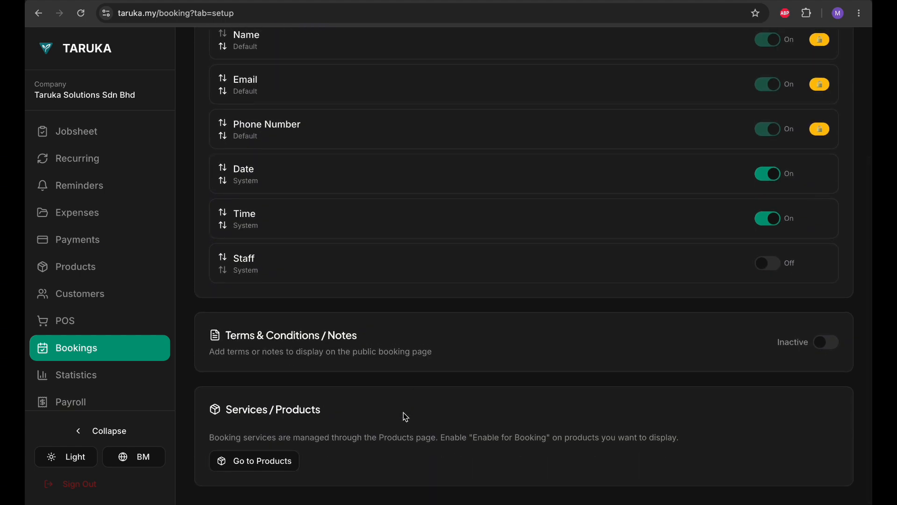
scroll(406, 416, up, 4)
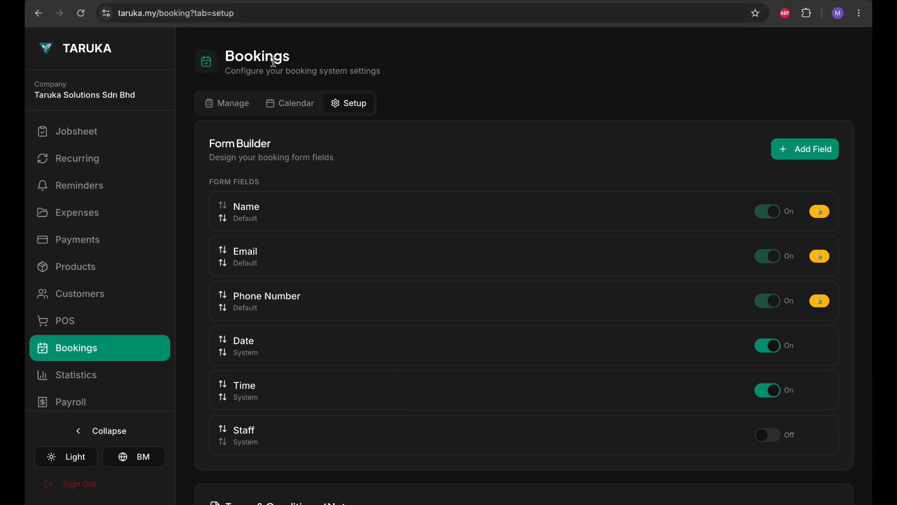
Step: Switch between the bookings overview and July 2026 calendar, then review the bookings list
click(230, 106)
click(295, 99)
click(233, 105)
click(265, 103)
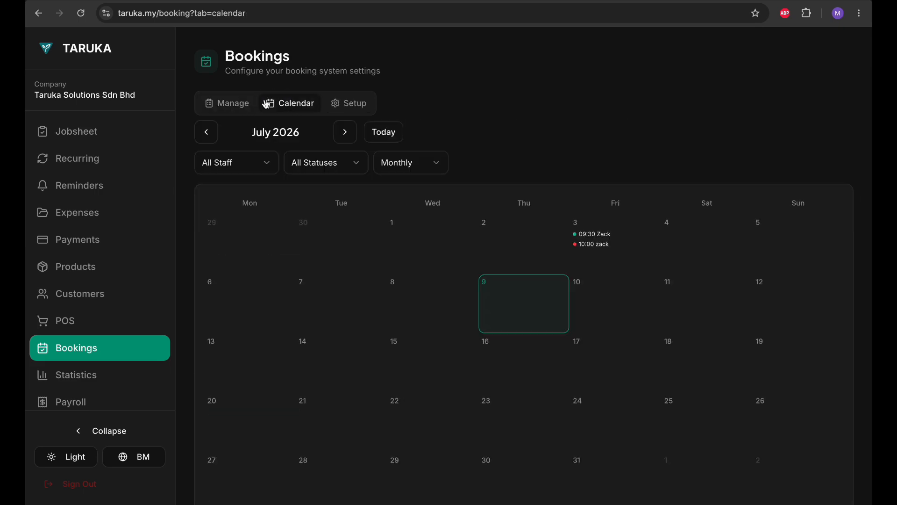
click(228, 113)
scroll(285, 441, down, 6)
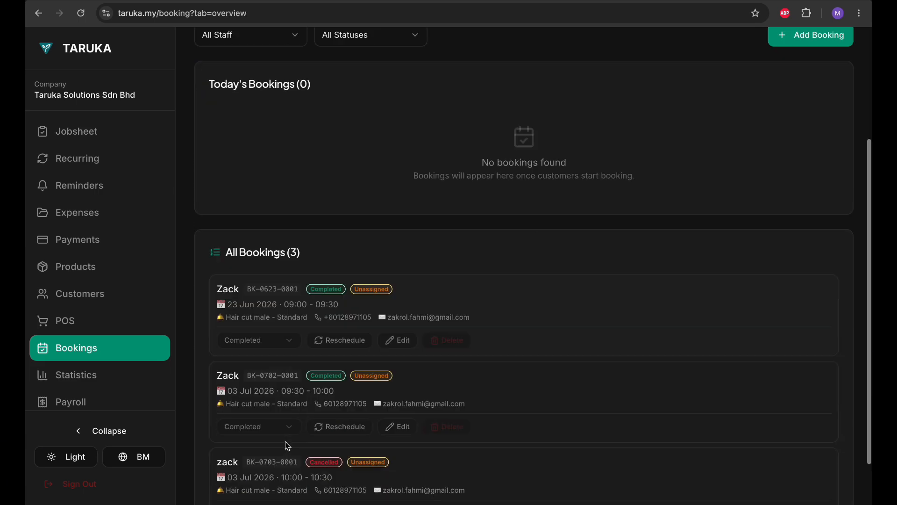
scroll(287, 445, up, 5)
scroll(287, 447, down, 5)
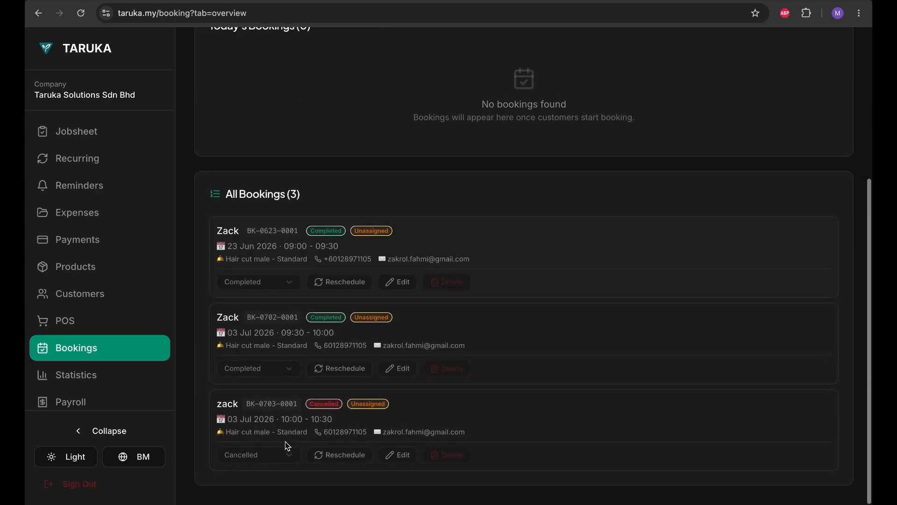
scroll(287, 446, up, 5)
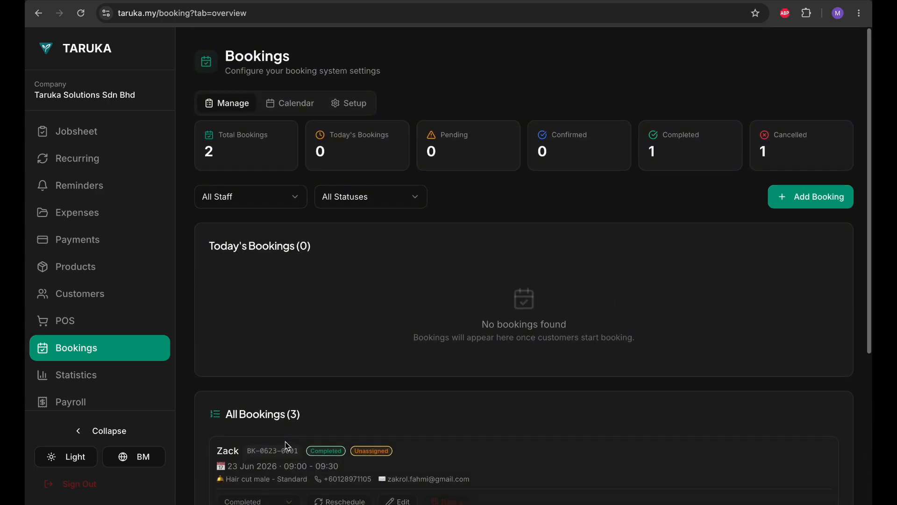
scroll(287, 444, down, 5)
scroll(288, 447, up, 5)
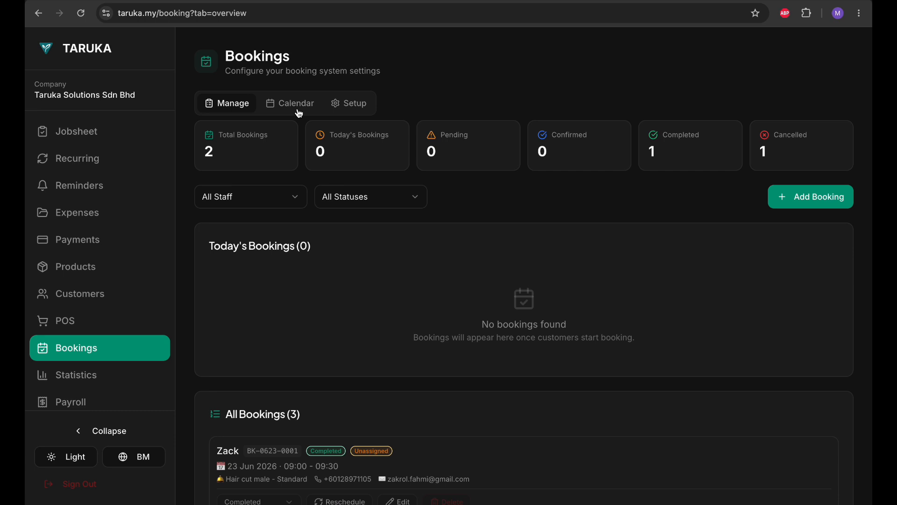
Step: View the Friday 3 July bookings in the calendar, then return to the bookings overview
click(299, 113)
scroll(380, 240, down, 1)
scroll(379, 238, up, 1)
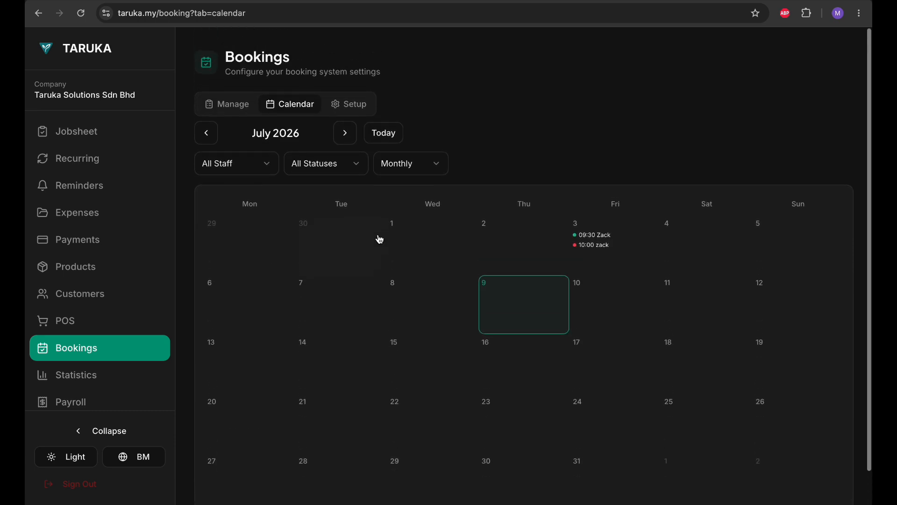
click(600, 253)
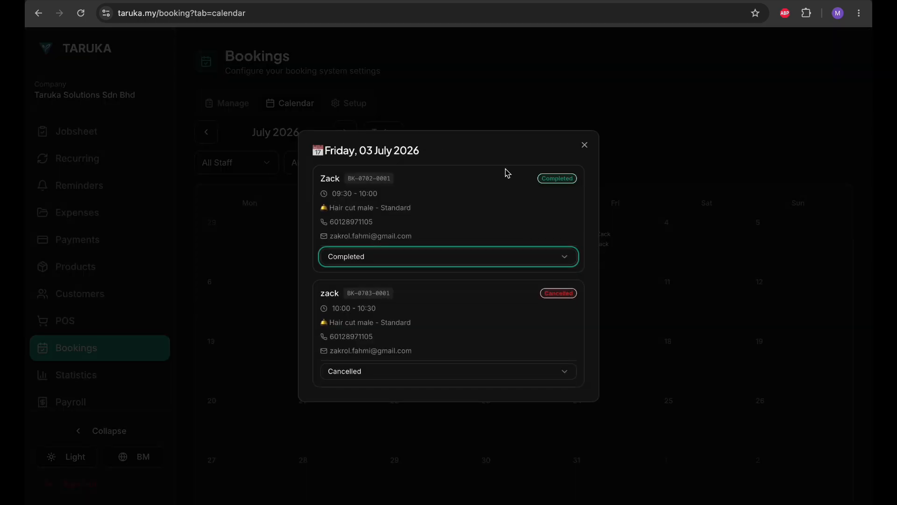
click(513, 83)
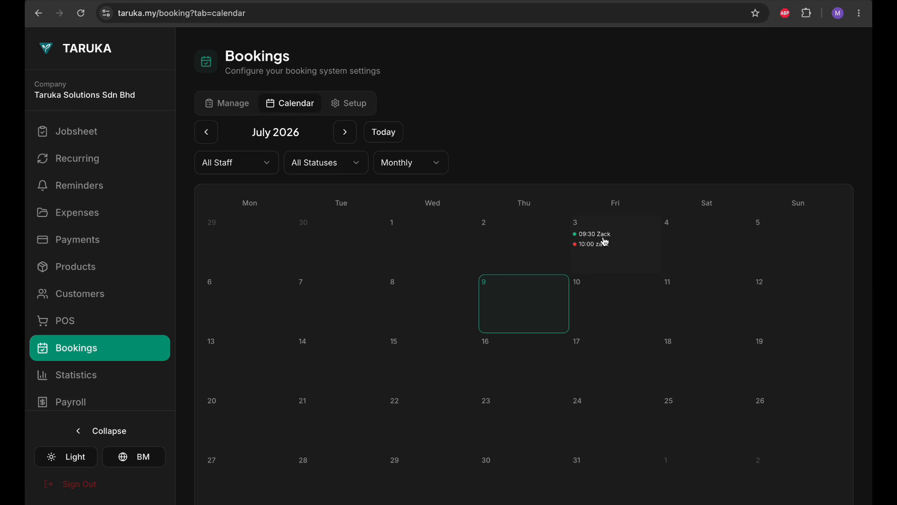
click(606, 242)
click(569, 116)
scroll(561, 394, down, 2)
scroll(560, 395, up, 2)
scroll(562, 395, down, 2)
scroll(563, 395, up, 2)
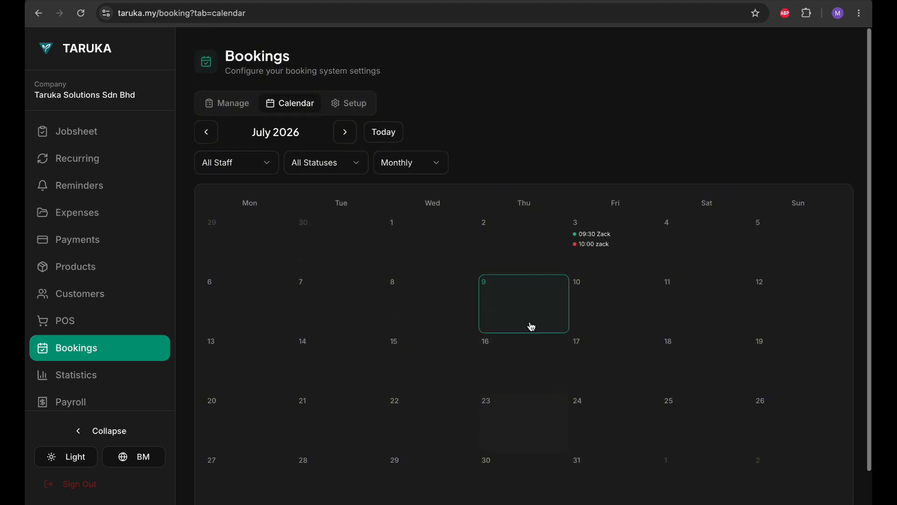
click(238, 103)
scroll(125, 262, down, 4)
Step: Open Settings and copy the link from the Booking Page QR Code section
scroll(116, 327, up, 1)
click(93, 394)
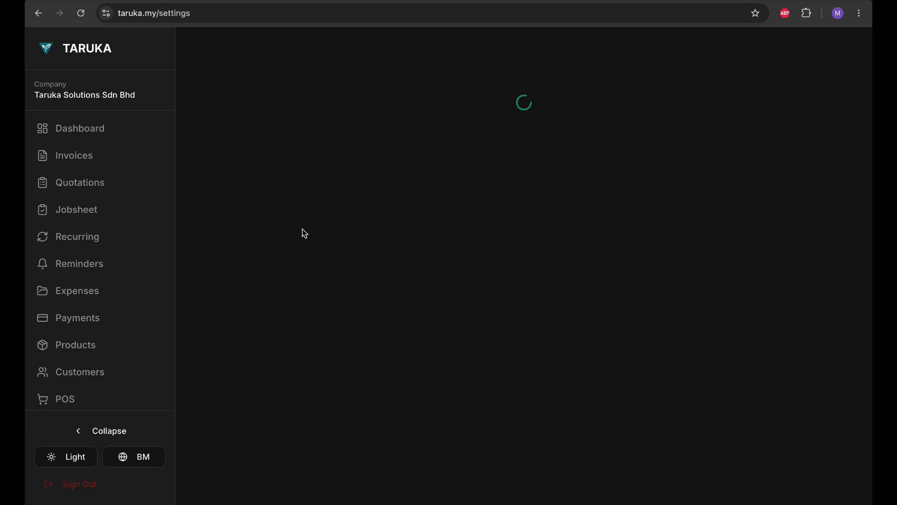
scroll(302, 228, down, 3)
scroll(303, 229, up, 3)
scroll(303, 229, down, 20)
scroll(304, 232, down, 4)
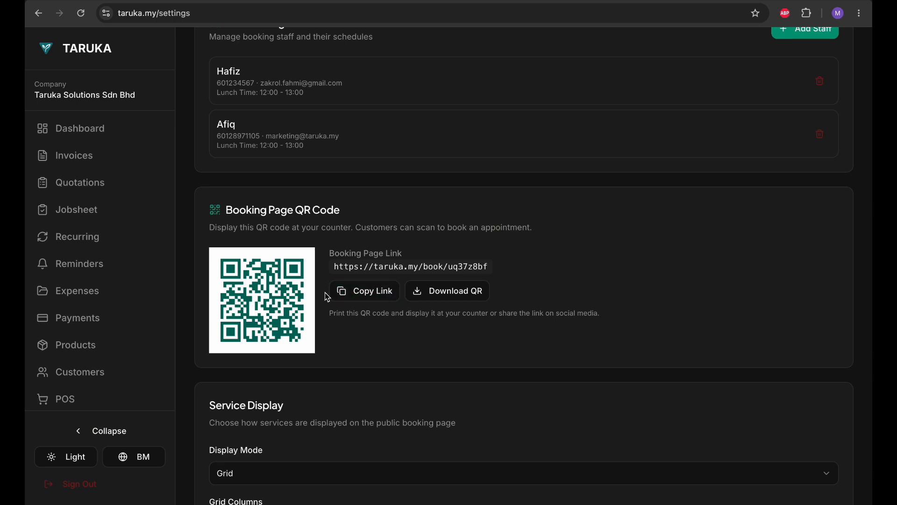
click(353, 297)
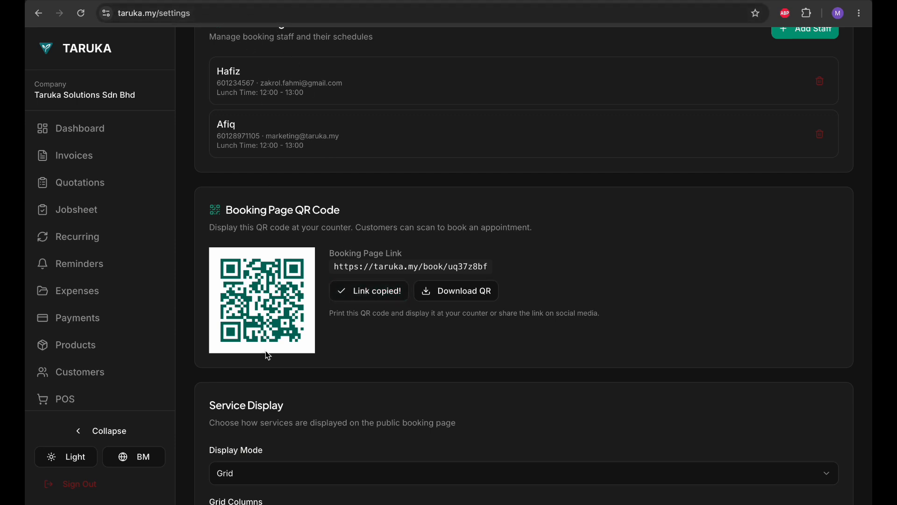
mouse_move(238, 3)
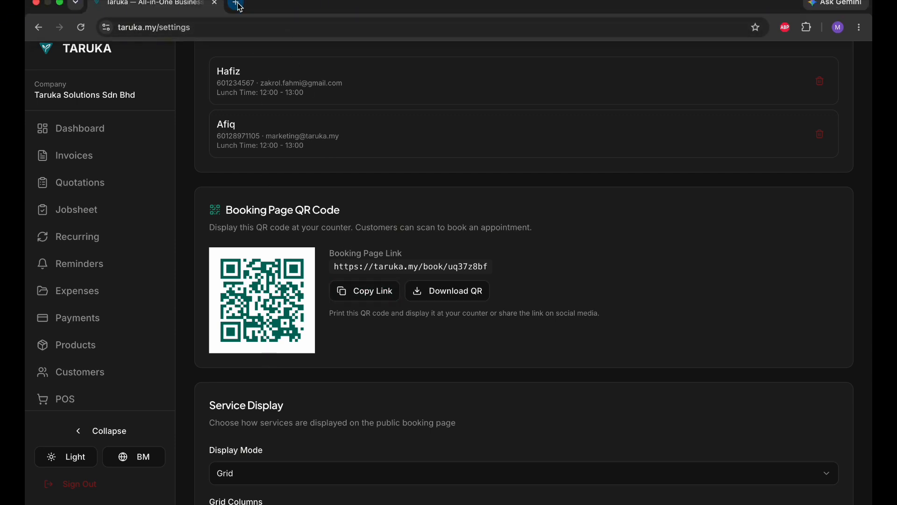
Step: Load the copied booking link in a new tab and choose Hair cut male - Standard
click(238, 6)
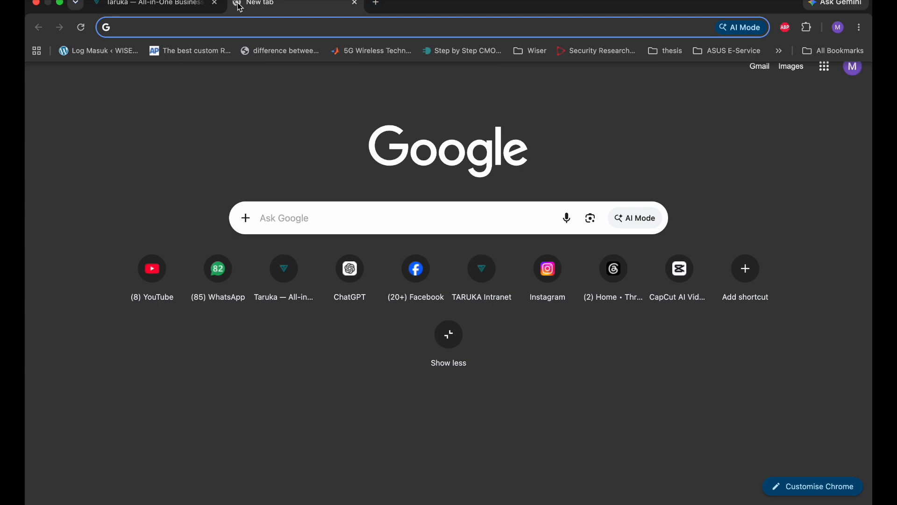
key(super+v)
key(Return)
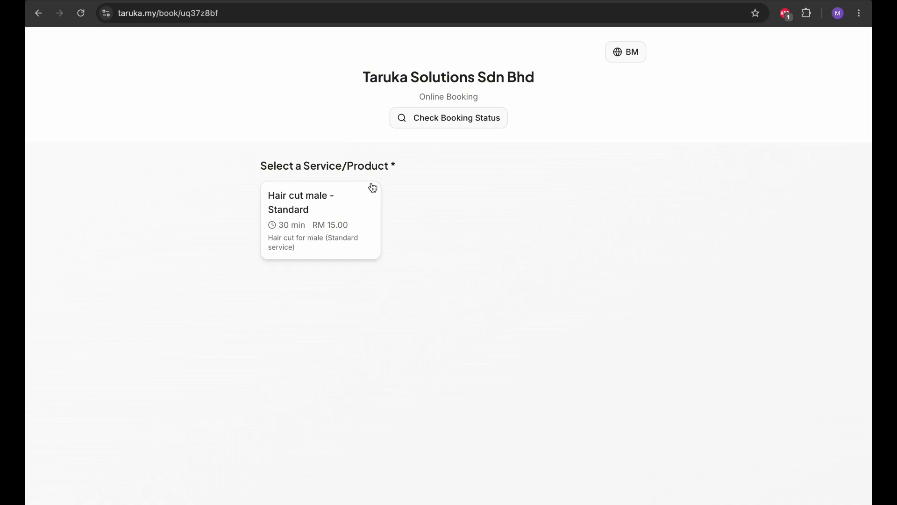
click(339, 213)
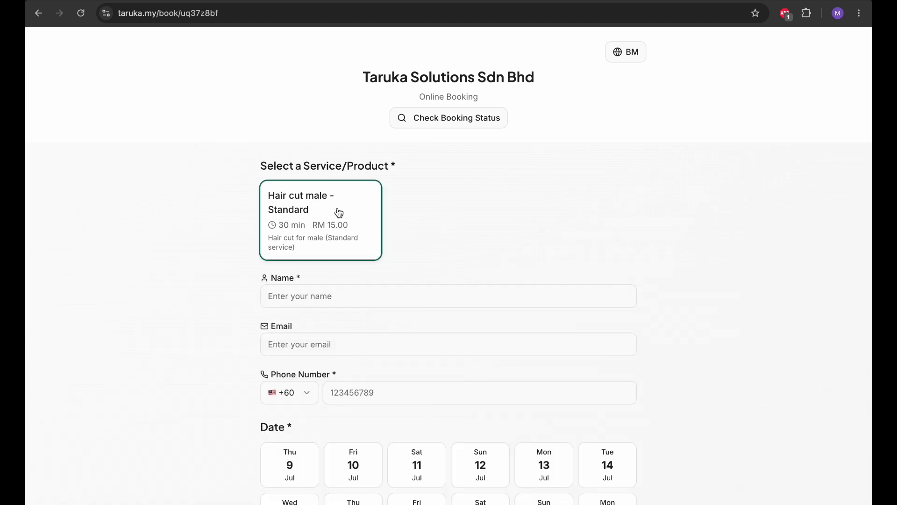
Step: Fill in the customer's name, e-mail address and phone number
scroll(449, 266, down, 1)
click(370, 239)
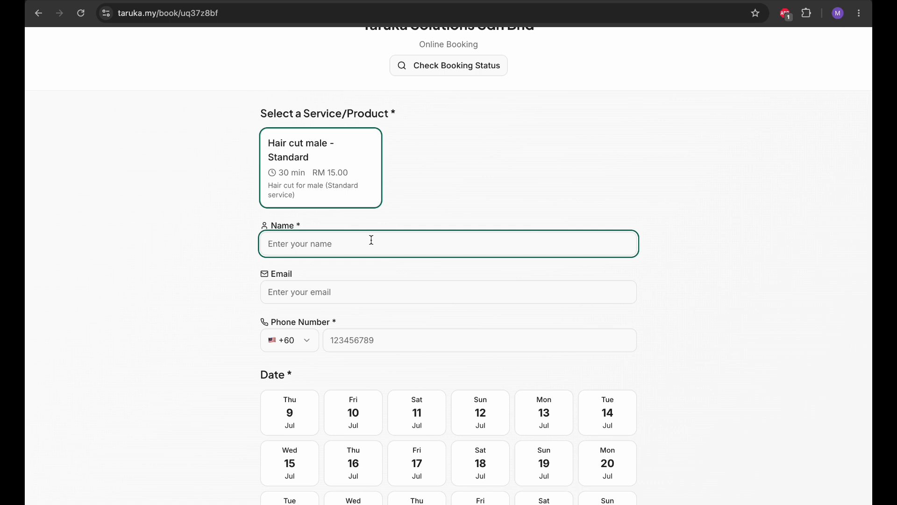
text(Taufiq)
click(358, 281)
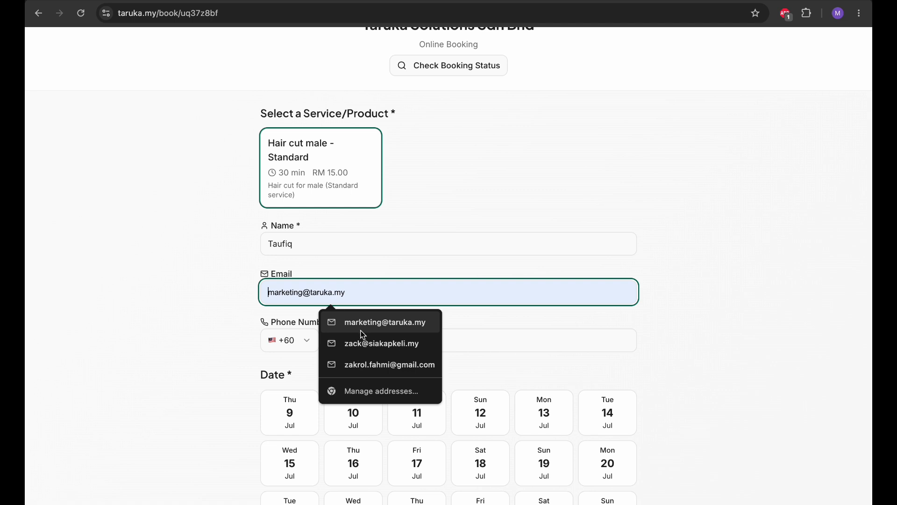
click(364, 366)
scroll(362, 366, down, 4)
click(361, 164)
scroll(361, 164, down, 2)
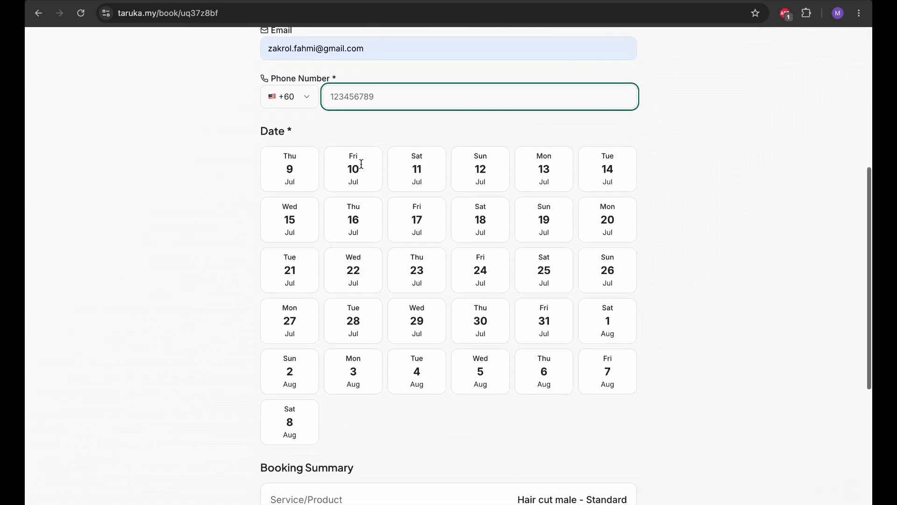
click(363, 168)
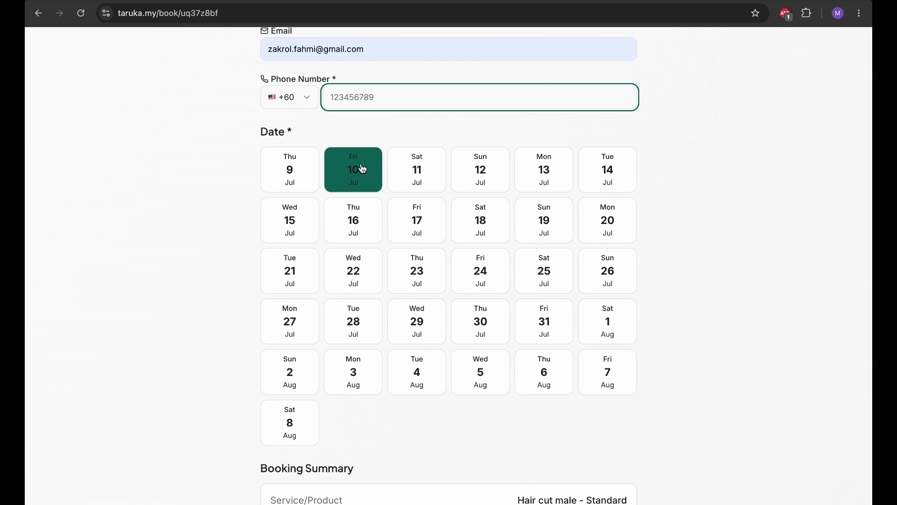
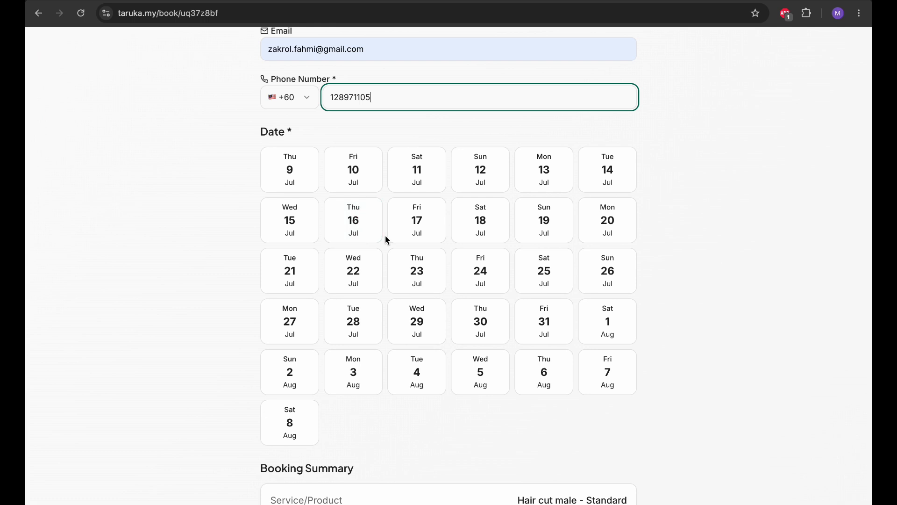
Step: Pick Saturday 18 July 2026 as the booking date
scroll(386, 239, down, 1)
scroll(386, 239, up, 2)
scroll(392, 163, down, 1)
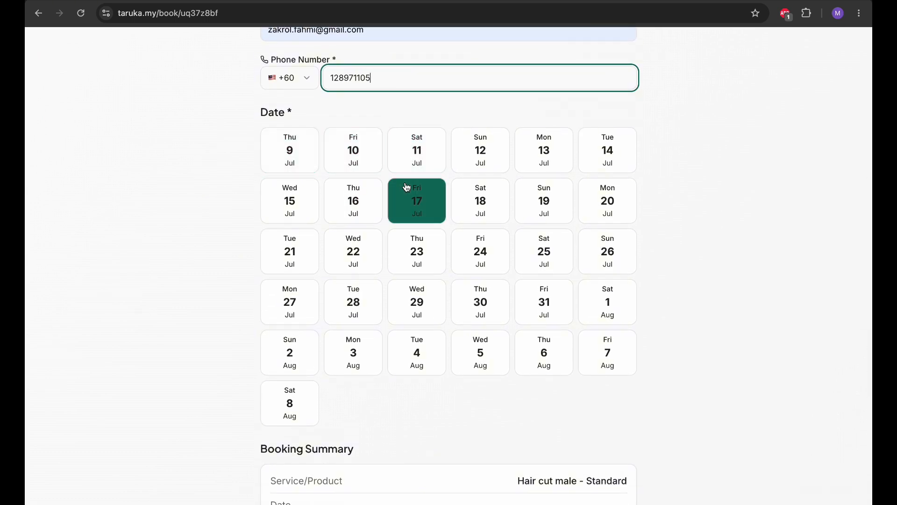
scroll(413, 189, down, 1)
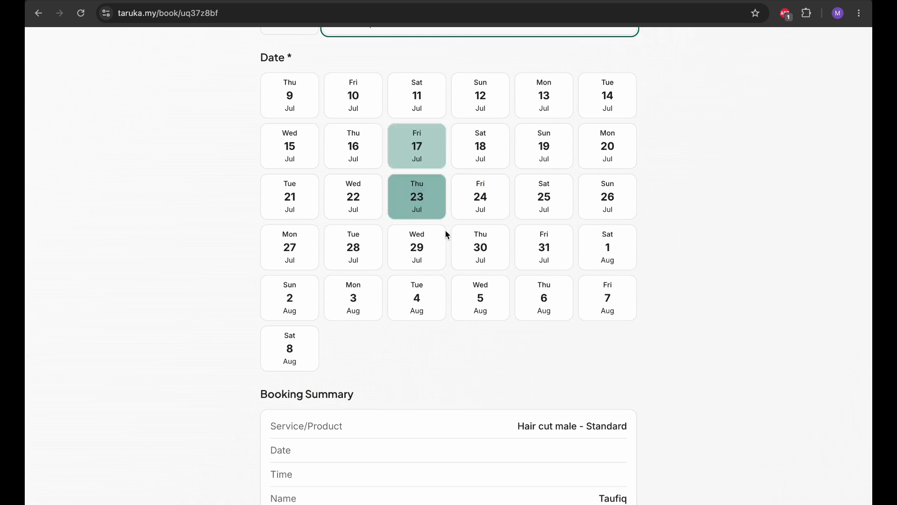
click(485, 147)
scroll(495, 318, down, 4)
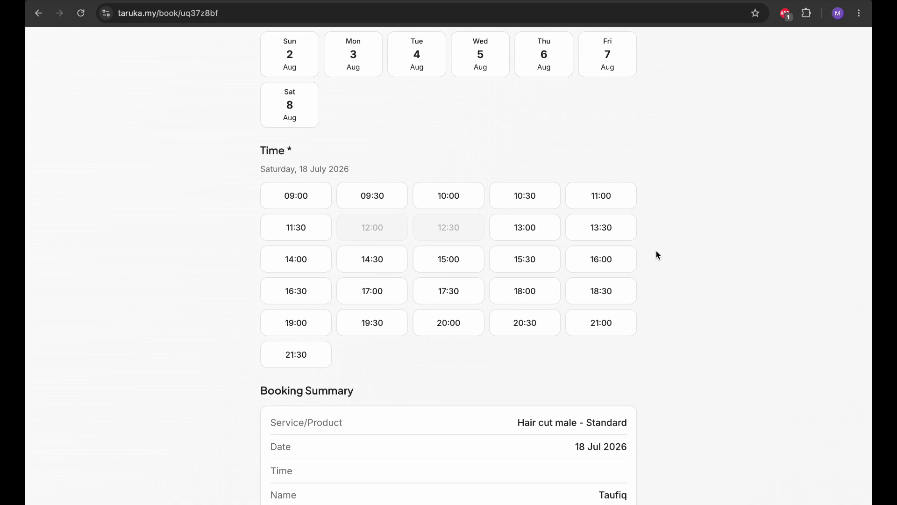
Step: Choose the 18:00 time slot and check the Booking Summary
click(532, 290)
scroll(538, 293, down, 4)
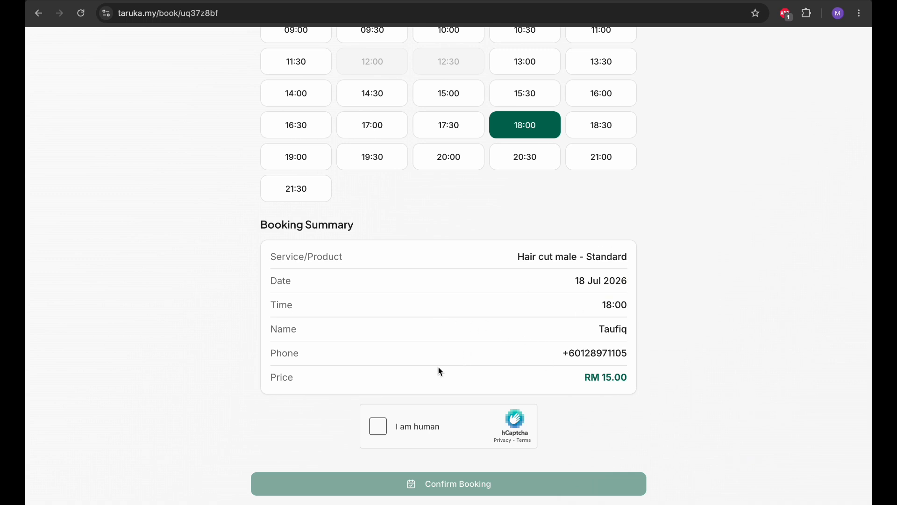
Step: Pass the hCaptcha check by picking the tulip and then the iris, then confirm the booking
click(374, 426)
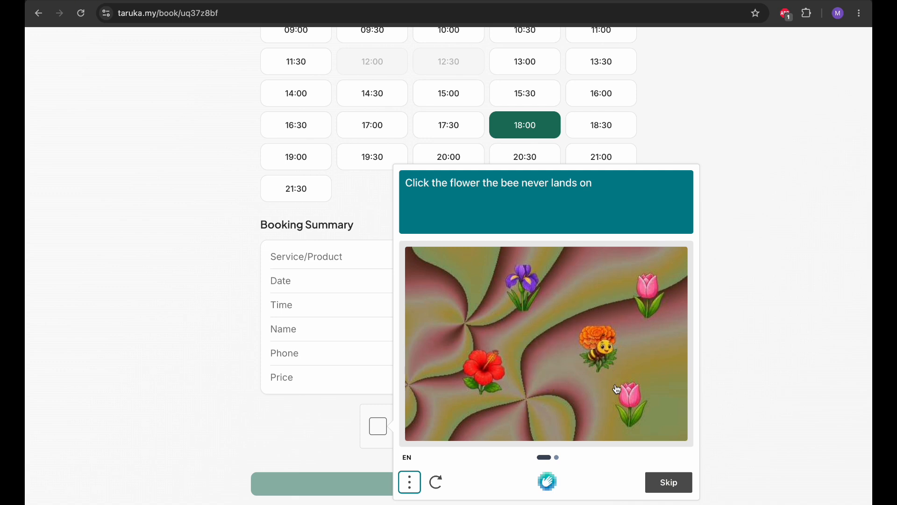
click(630, 404)
click(659, 478)
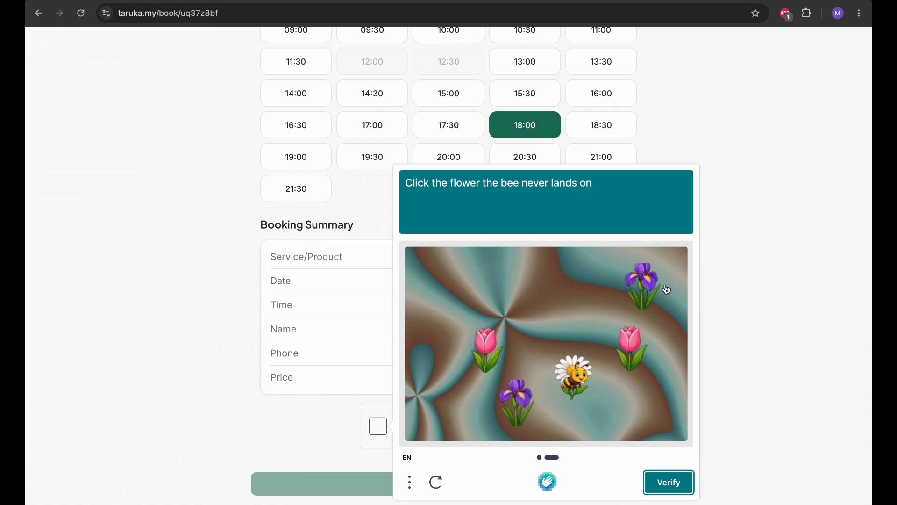
click(647, 283)
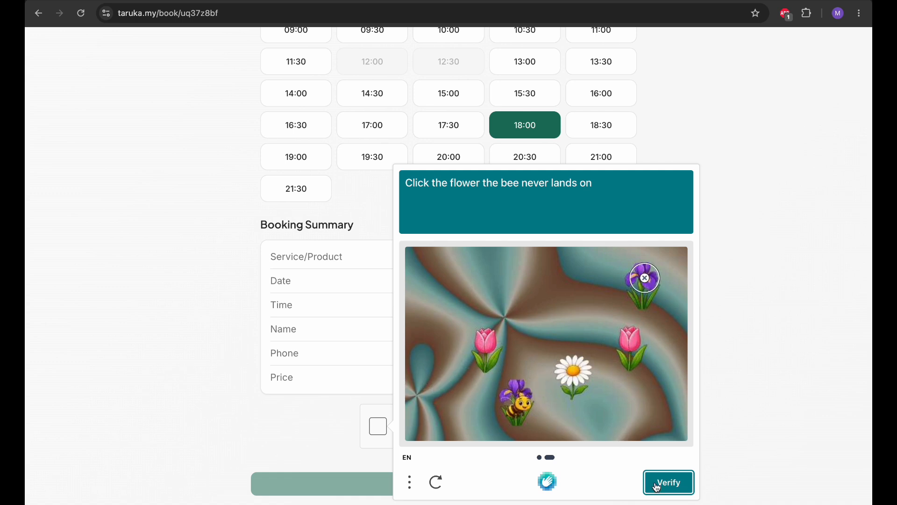
click(667, 481)
scroll(436, 416, down, 1)
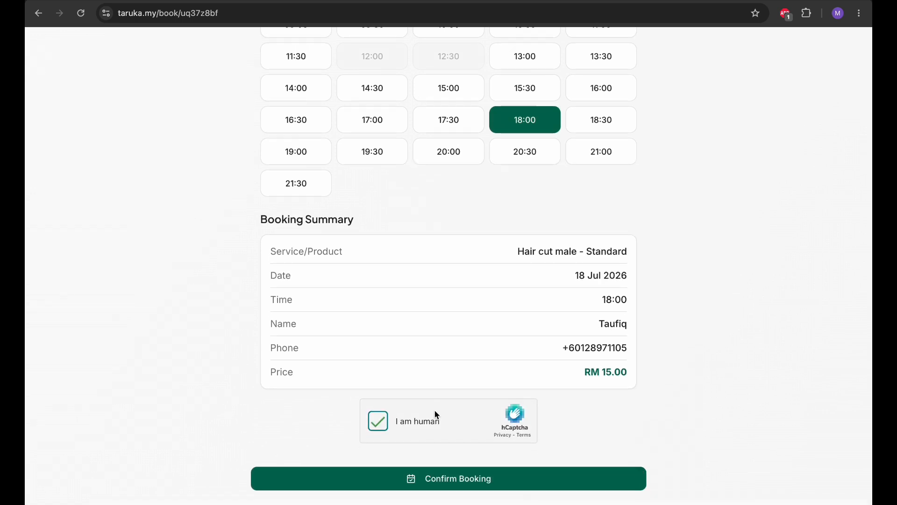
click(448, 488)
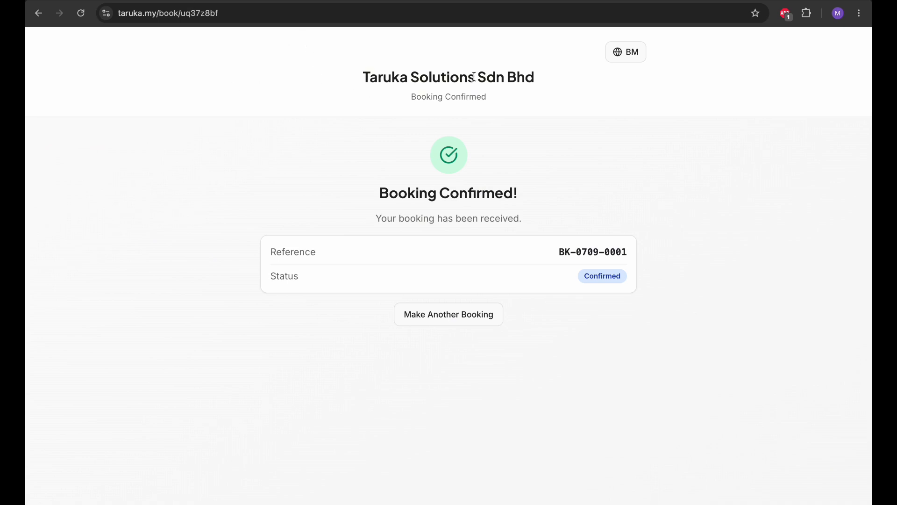
Step: Switch the confirmation page to Malay and back to English, then return to the admin tab
click(632, 55)
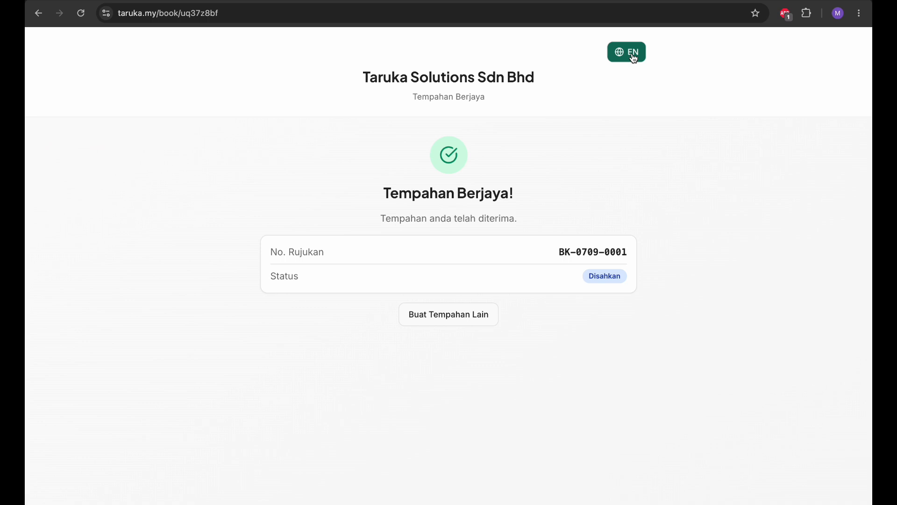
click(632, 55)
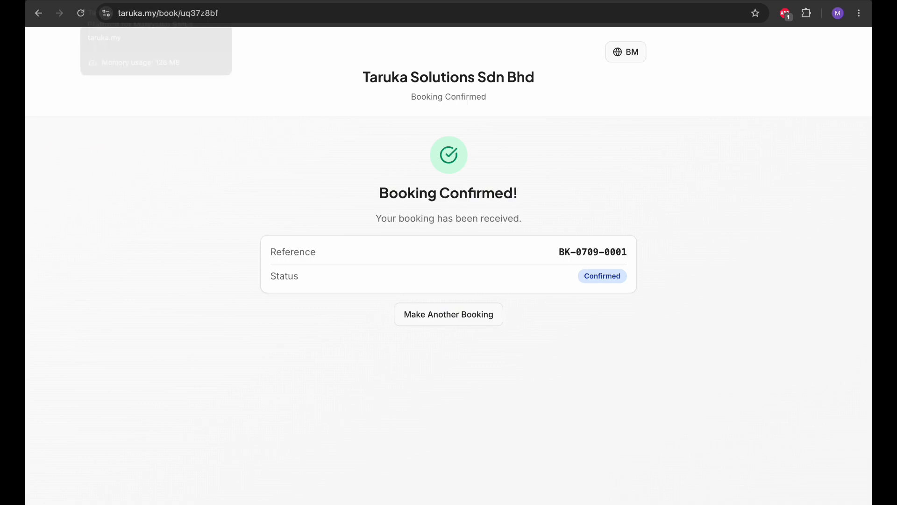
click(185, 1)
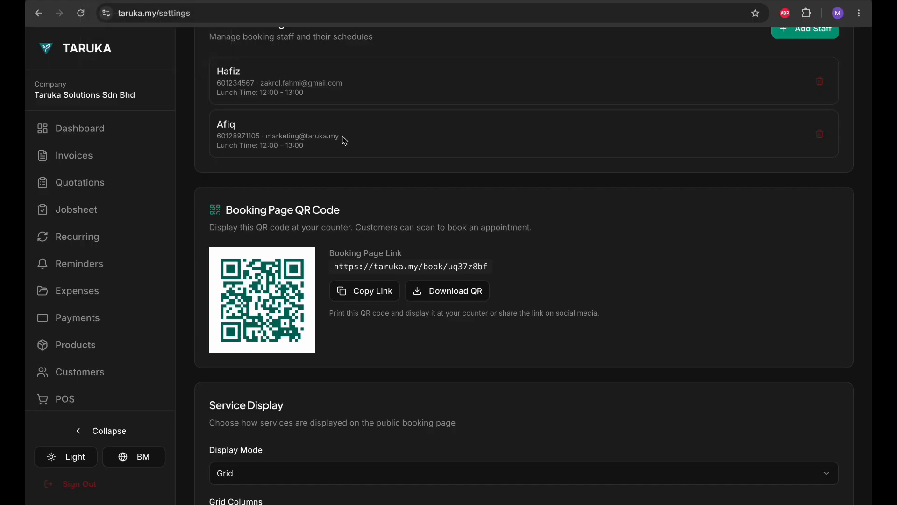
Step: Open the admin Bookings page showing 3 total: 1 confirmed, 1 completed, 1 cancelled
scroll(341, 140, up, 10)
scroll(190, 180, up, 10)
scroll(122, 364, down, 5)
click(102, 245)
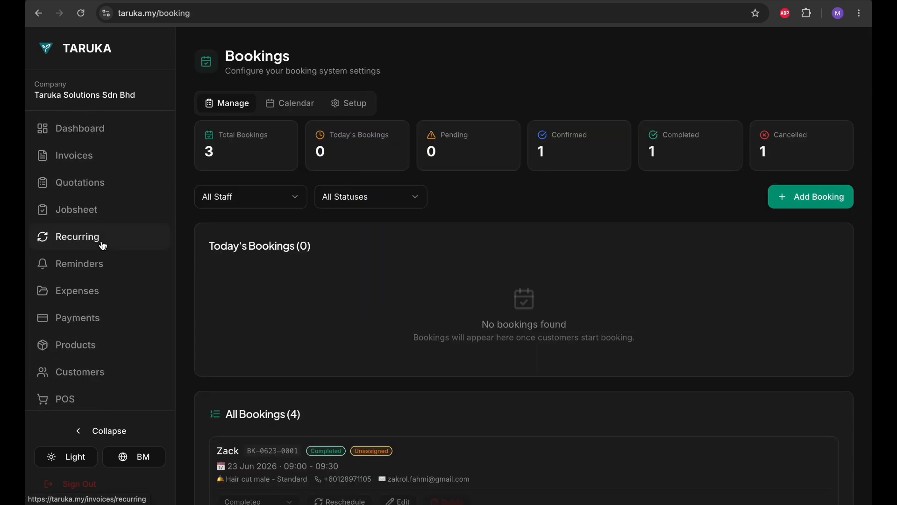
scroll(354, 279, down, 2)
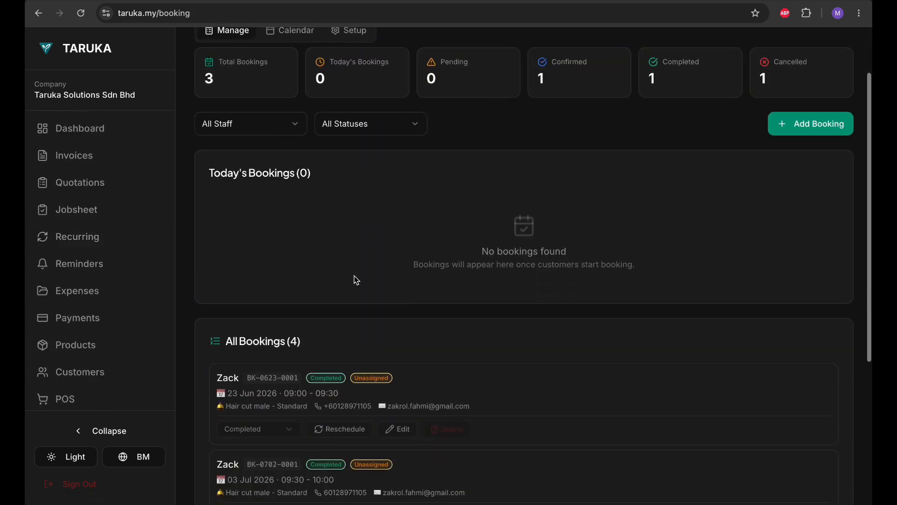
scroll(356, 280, down, 1)
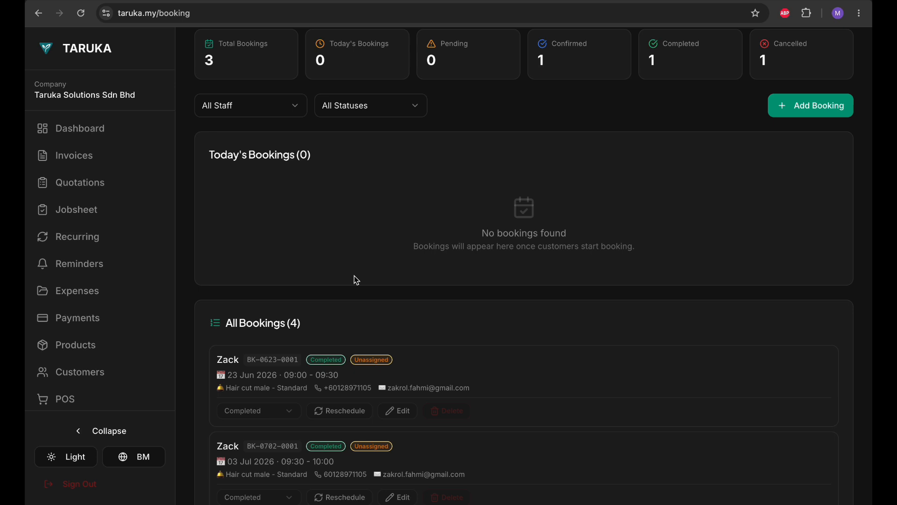
scroll(357, 279, up, 3)
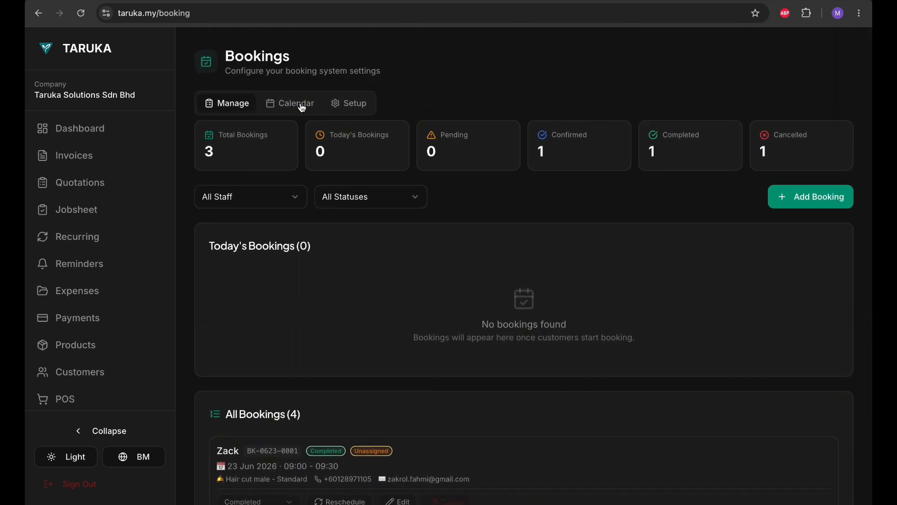
Step: Switch to the month calendar and inspect the 18 July 18:00 booking, leaving its status Confirmed
click(303, 108)
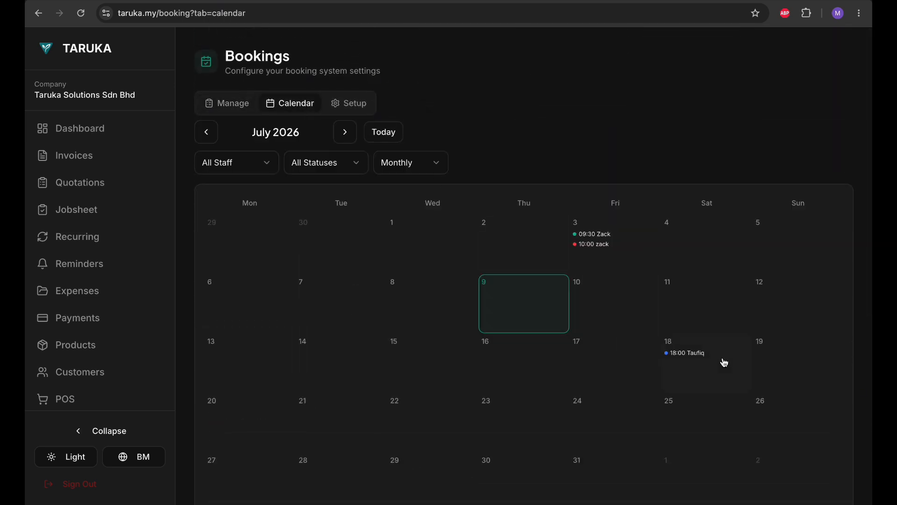
click(700, 370)
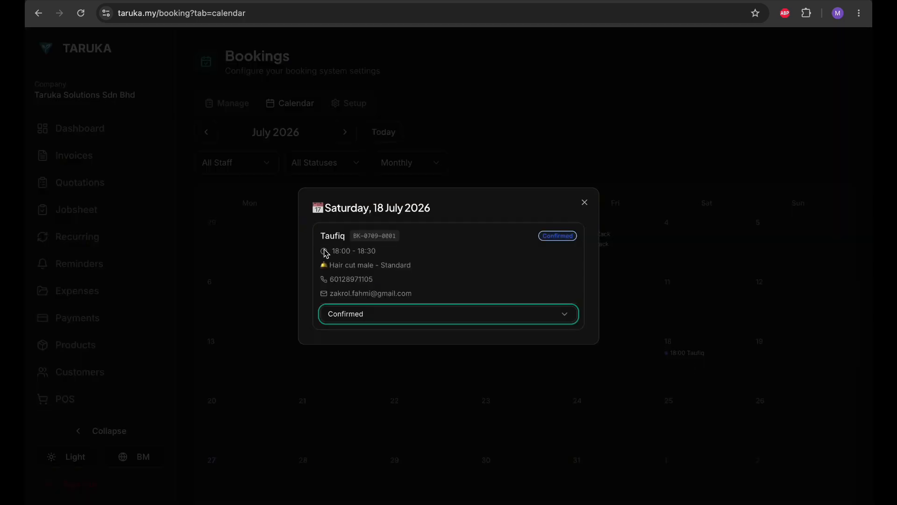
double_click(330, 263)
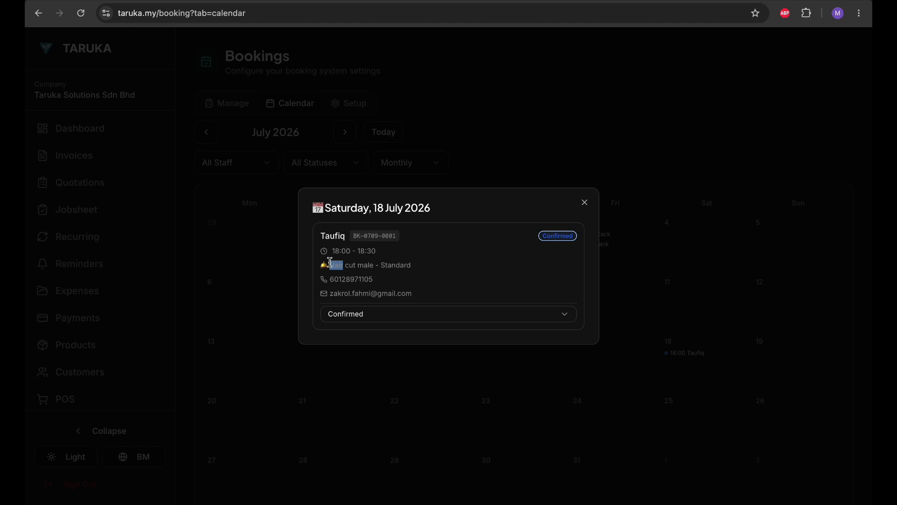
click(342, 252)
click(360, 314)
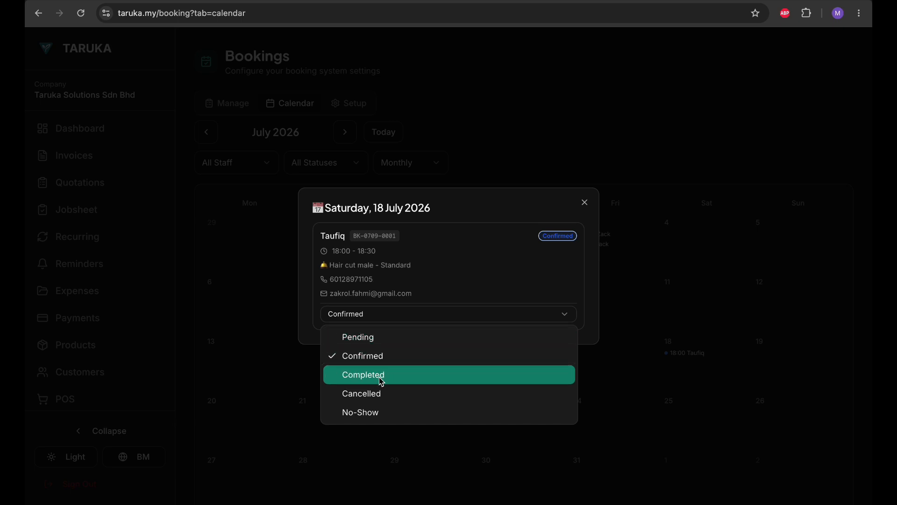
click(454, 258)
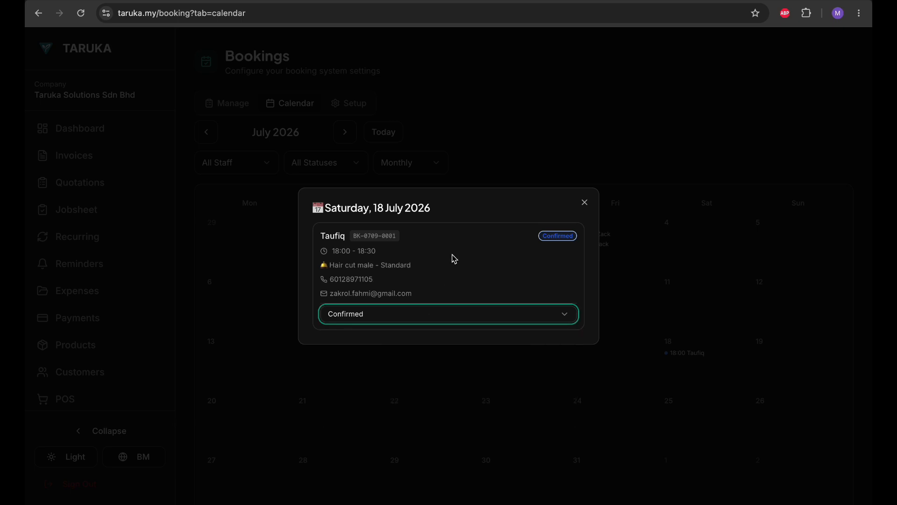
click(584, 203)
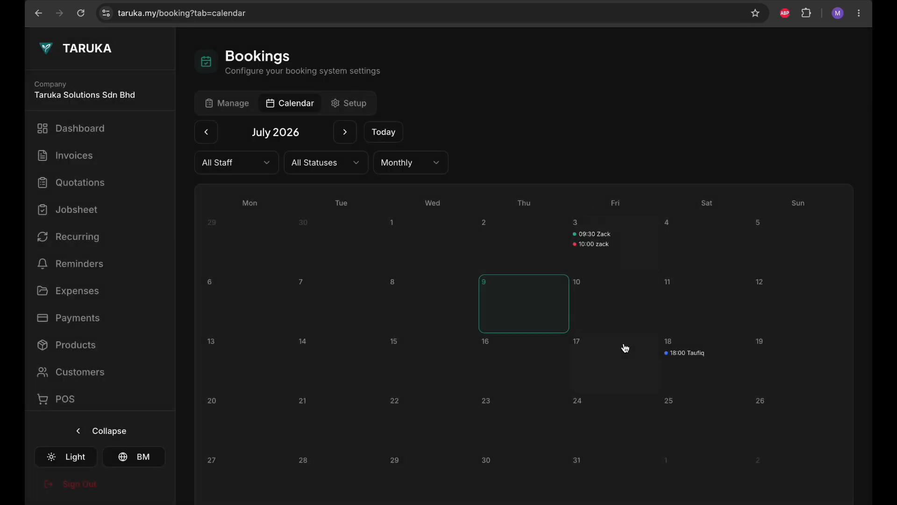
Step: Check that Friday 17 July has no bookings, then review the 18 July booking again
click(625, 348)
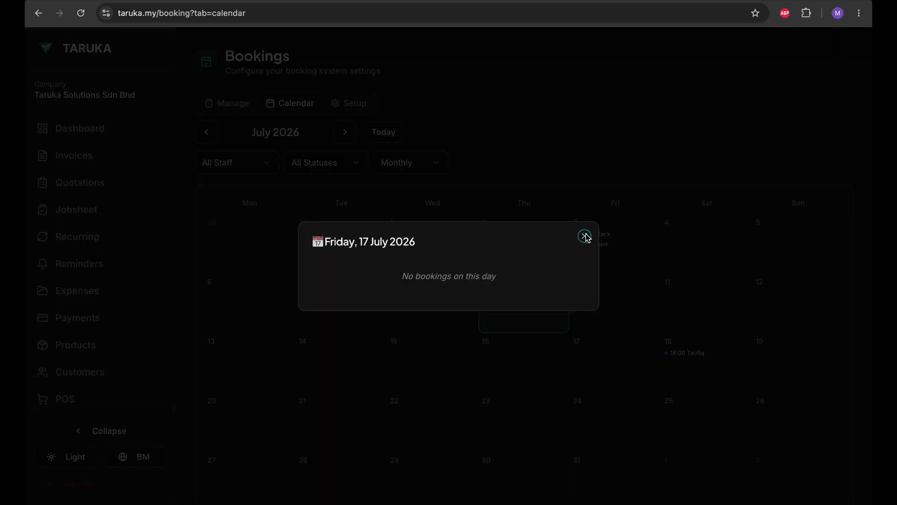
click(585, 236)
click(679, 367)
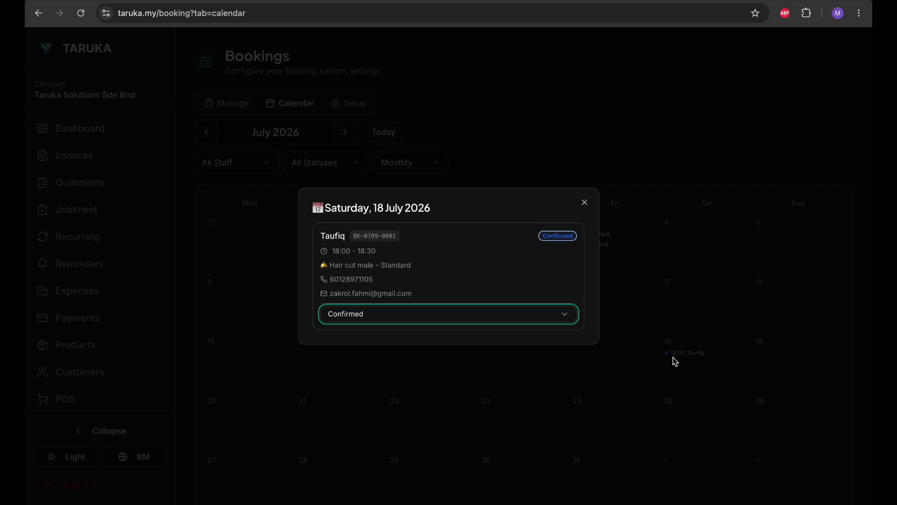
click(584, 202)
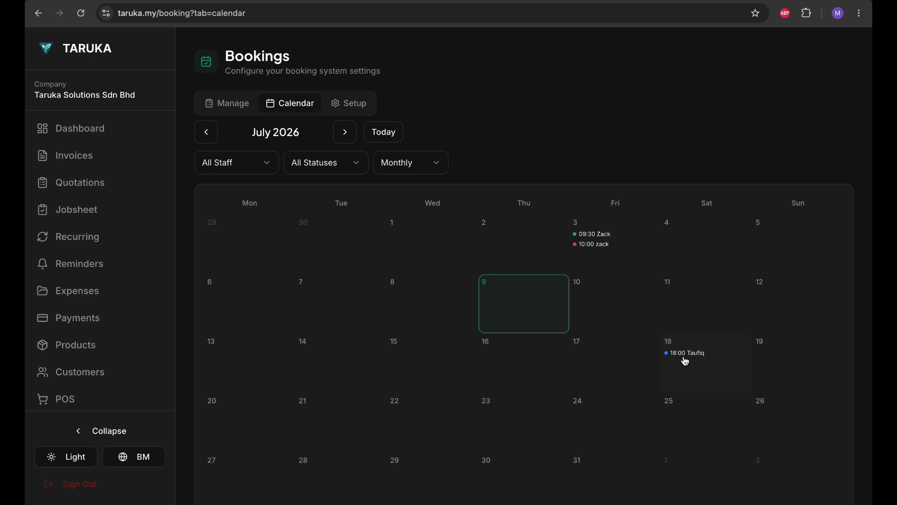
scroll(685, 361, down, 1)
Step: Return to the Manage bookings overview after briefly viewing the Setup and Calendar tabs
scroll(684, 360, up, 1)
click(229, 105)
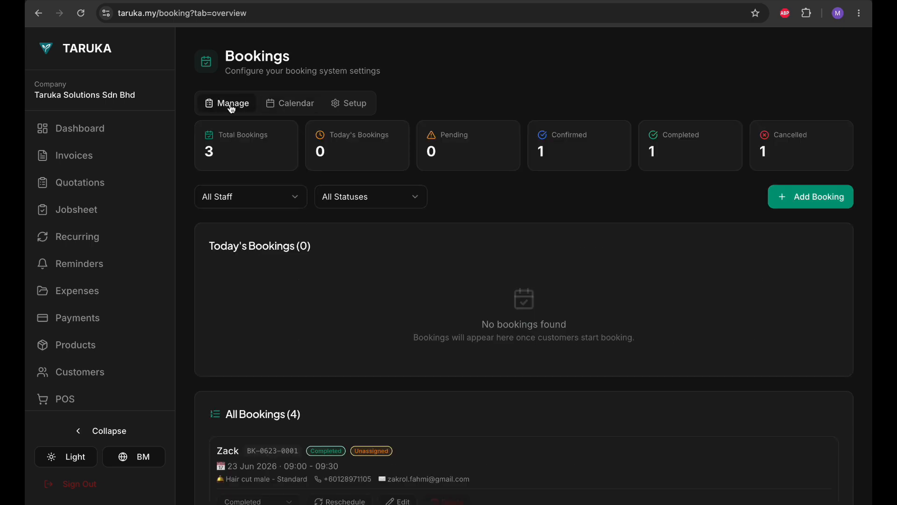
click(341, 113)
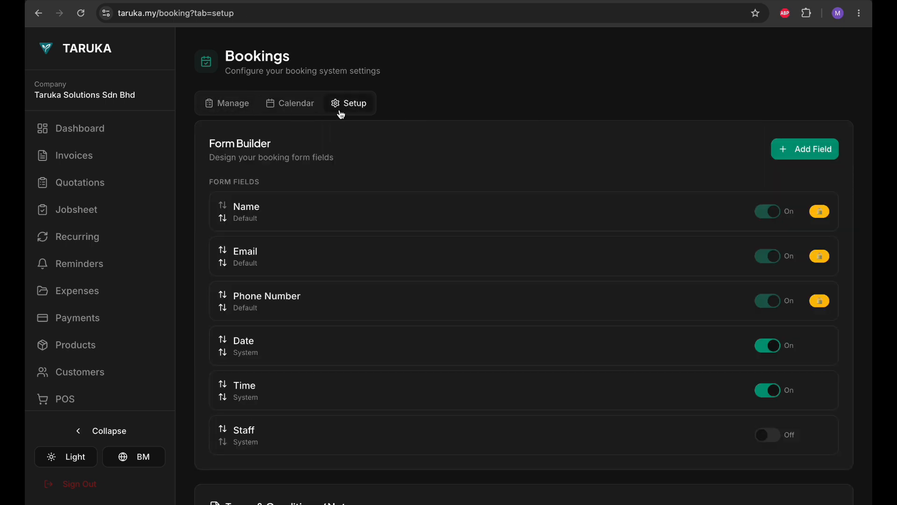
click(290, 112)
click(248, 105)
click(334, 113)
click(245, 111)
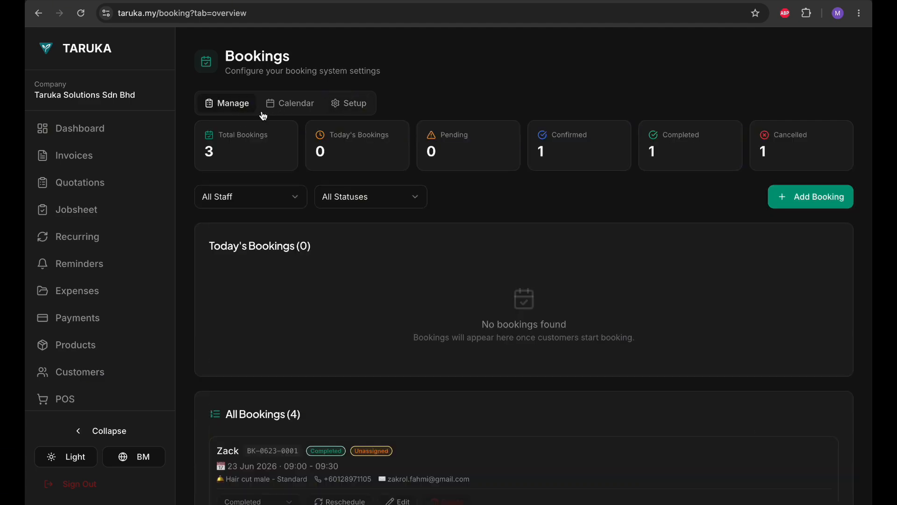
Step: Scroll the All Bookings list to review the four bookings, including the 18 Jul 18:00 haircut
scroll(210, 155, down, 5)
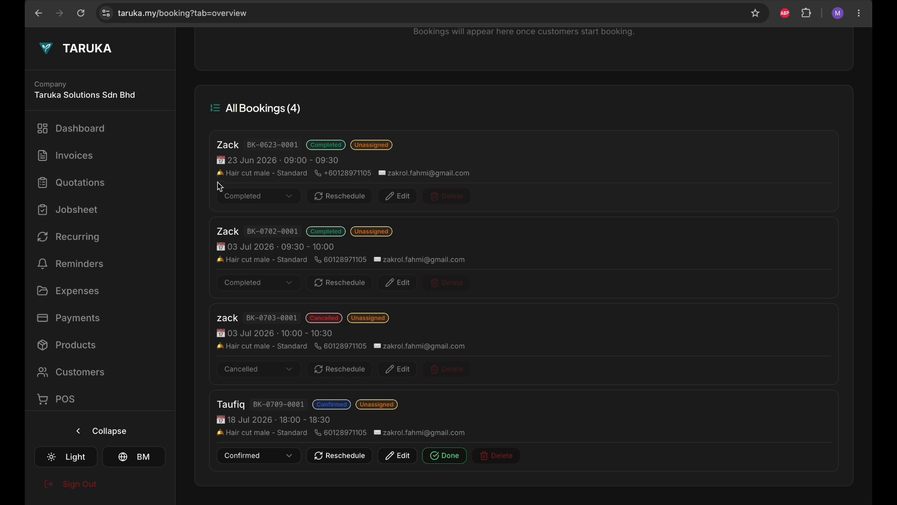
scroll(219, 184, up, 5)
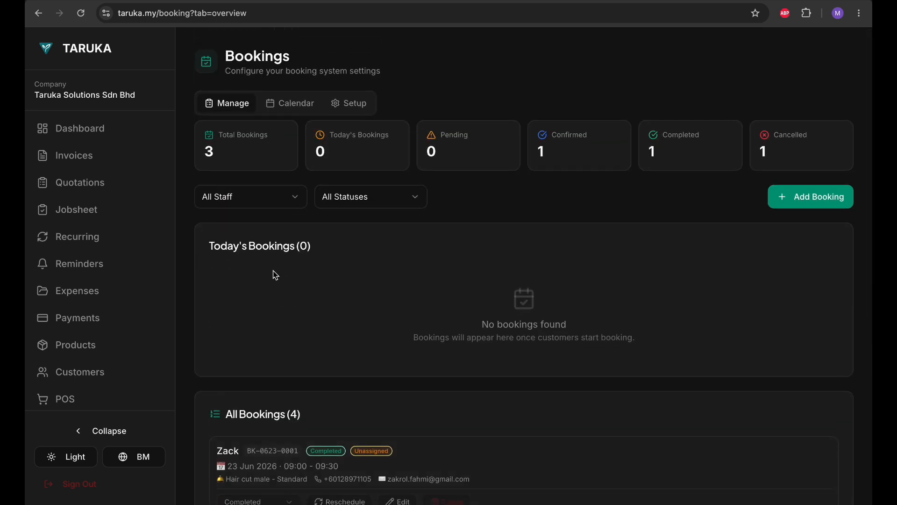
scroll(275, 275, down, 1)
scroll(275, 275, up, 1)
scroll(451, 174, up, 1)
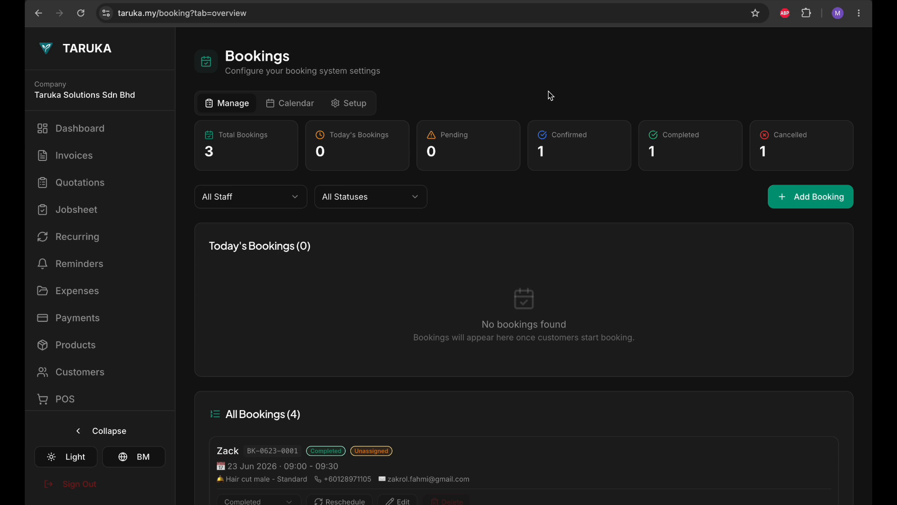